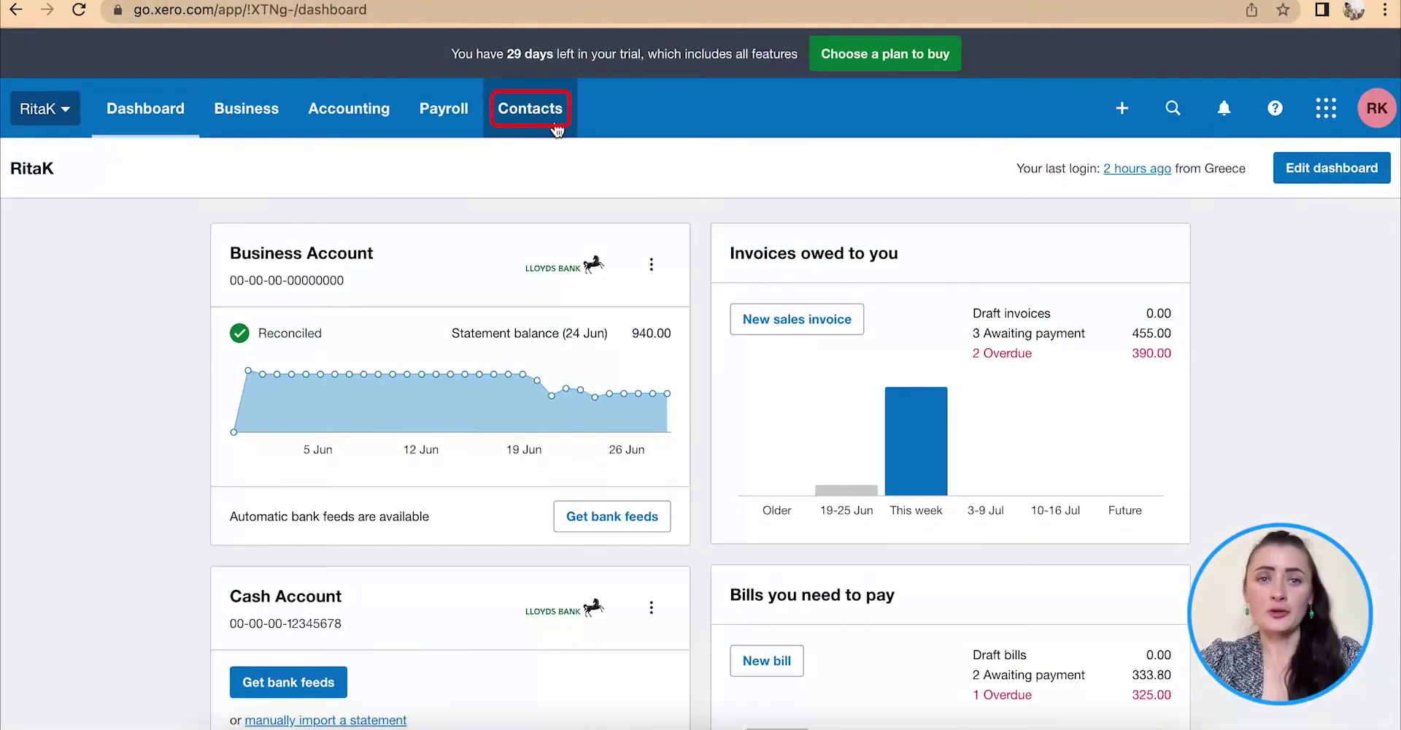
# Go to All Contacts and filter the list to Suppliers.
pyautogui.click(547, 119)
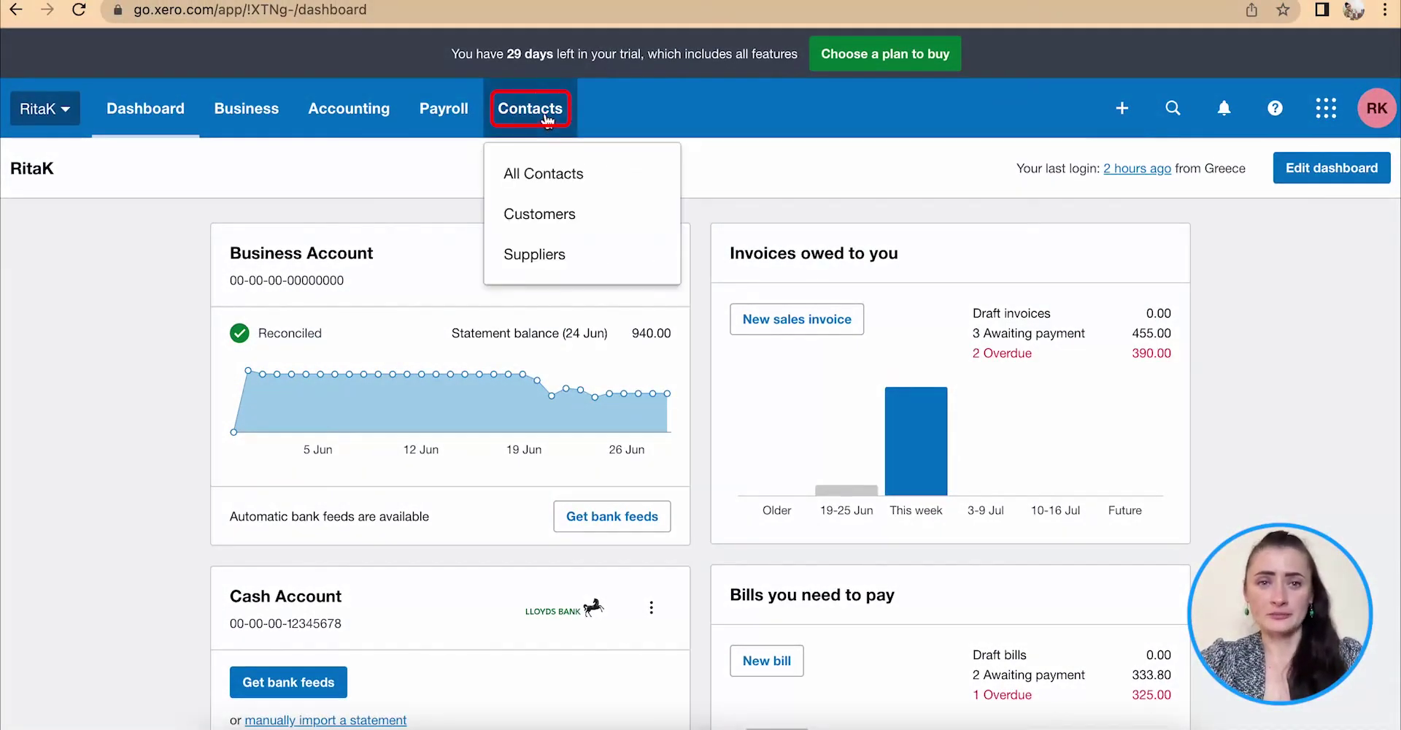
pyautogui.click(559, 172)
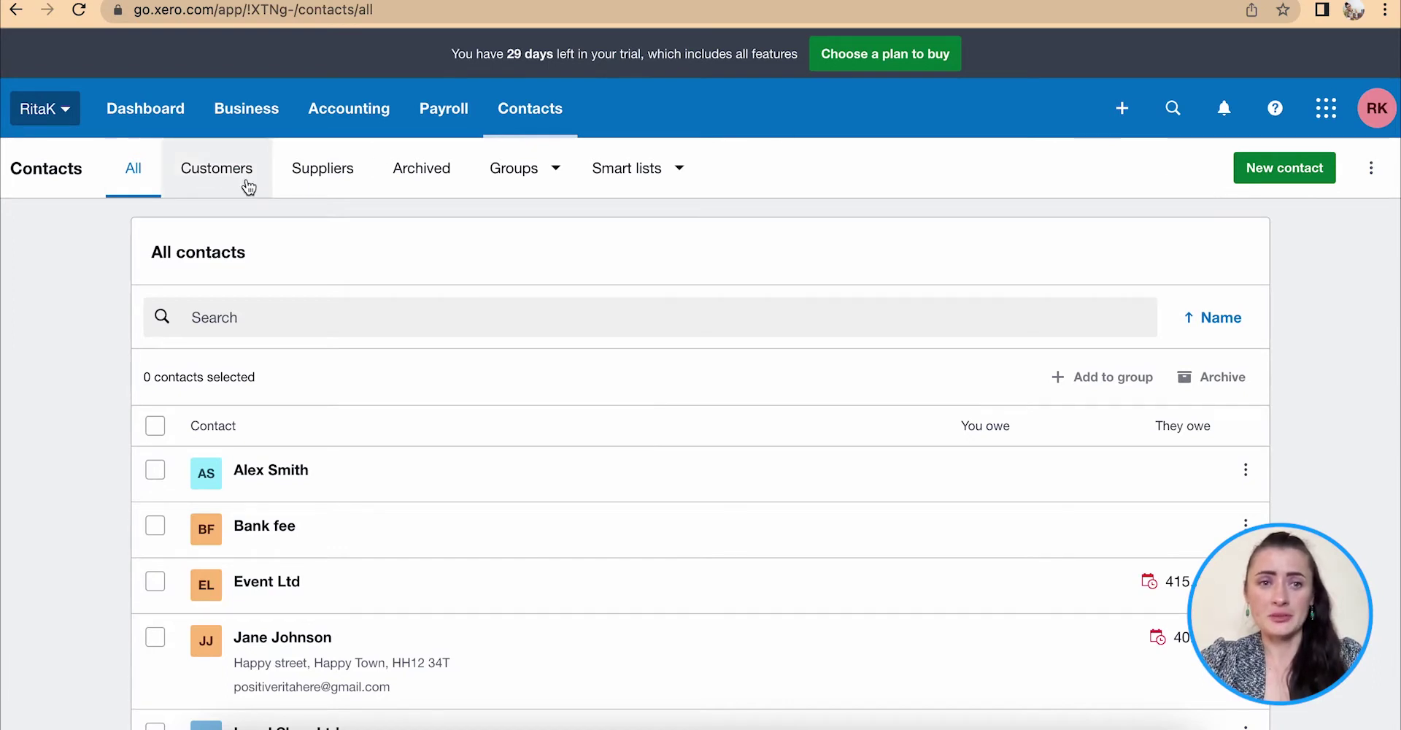
pyautogui.click(321, 182)
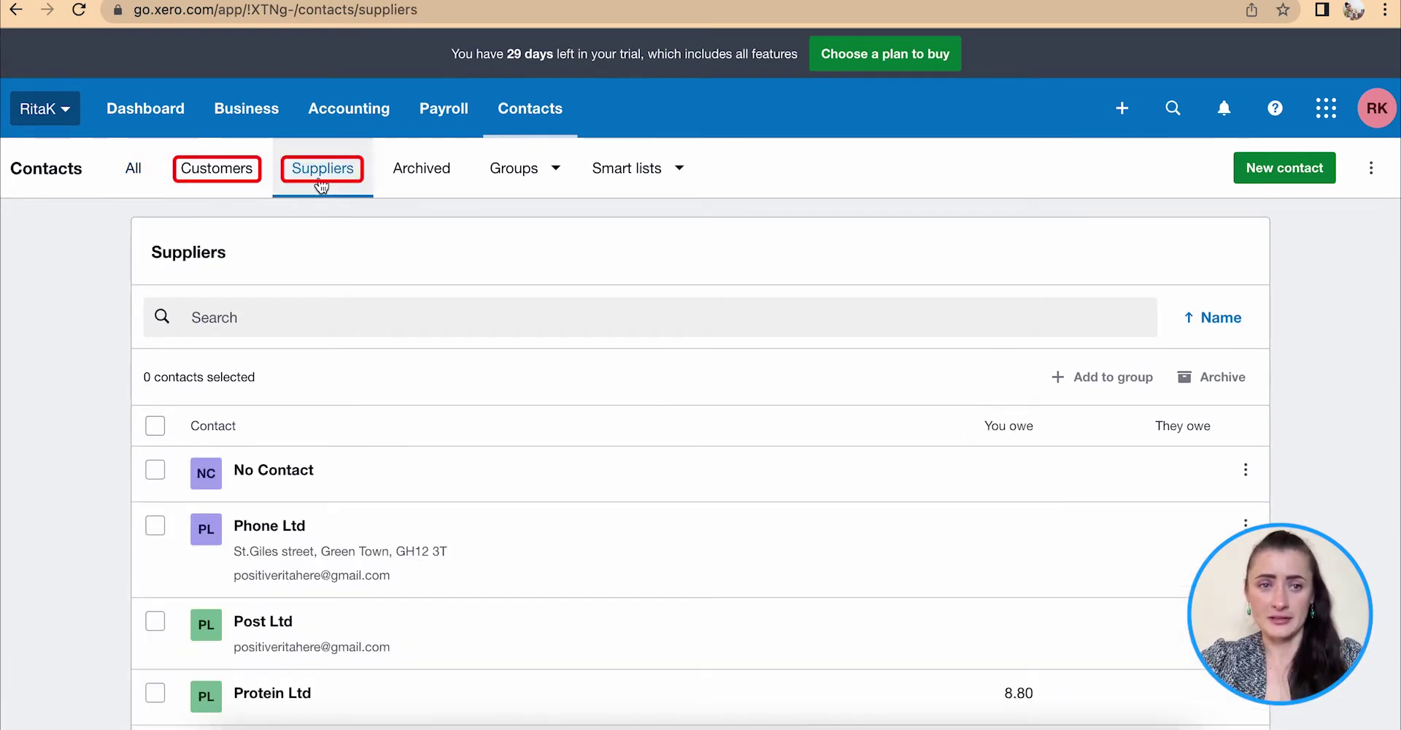
# Open a blank Add Contact form and scroll through its empty fields.
pyautogui.click(1283, 169)
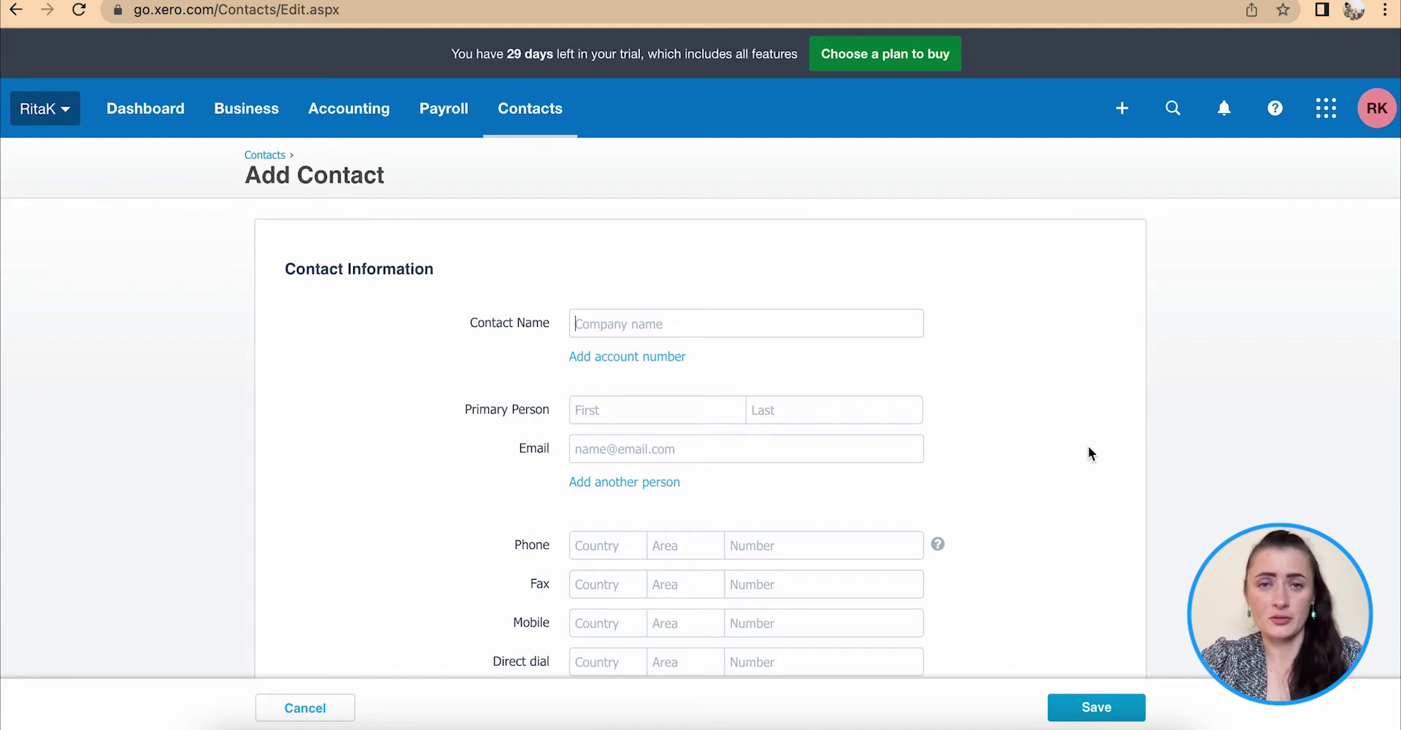
pyautogui.scroll(-6, 1088, 447)
pyautogui.scroll(-12, 1088, 448)
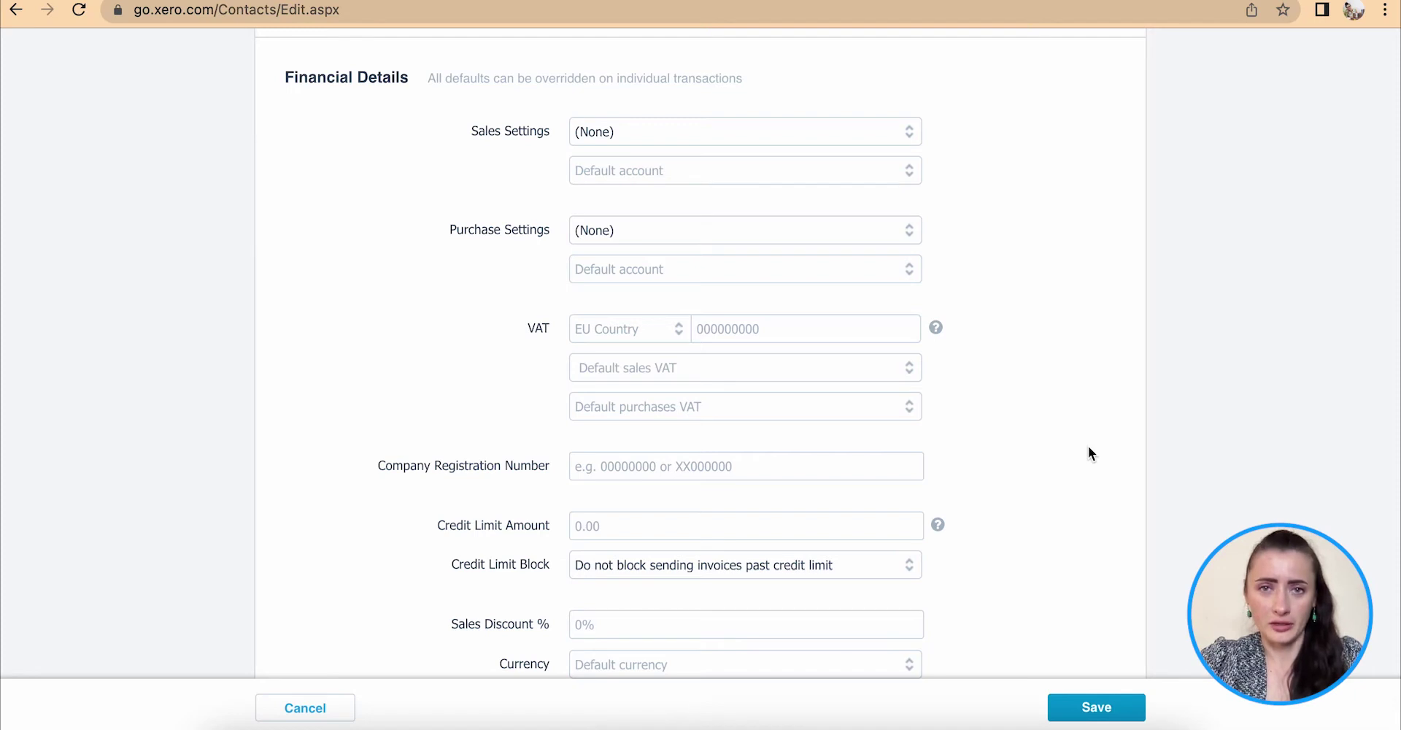
pyautogui.scroll(-2, 1088, 446)
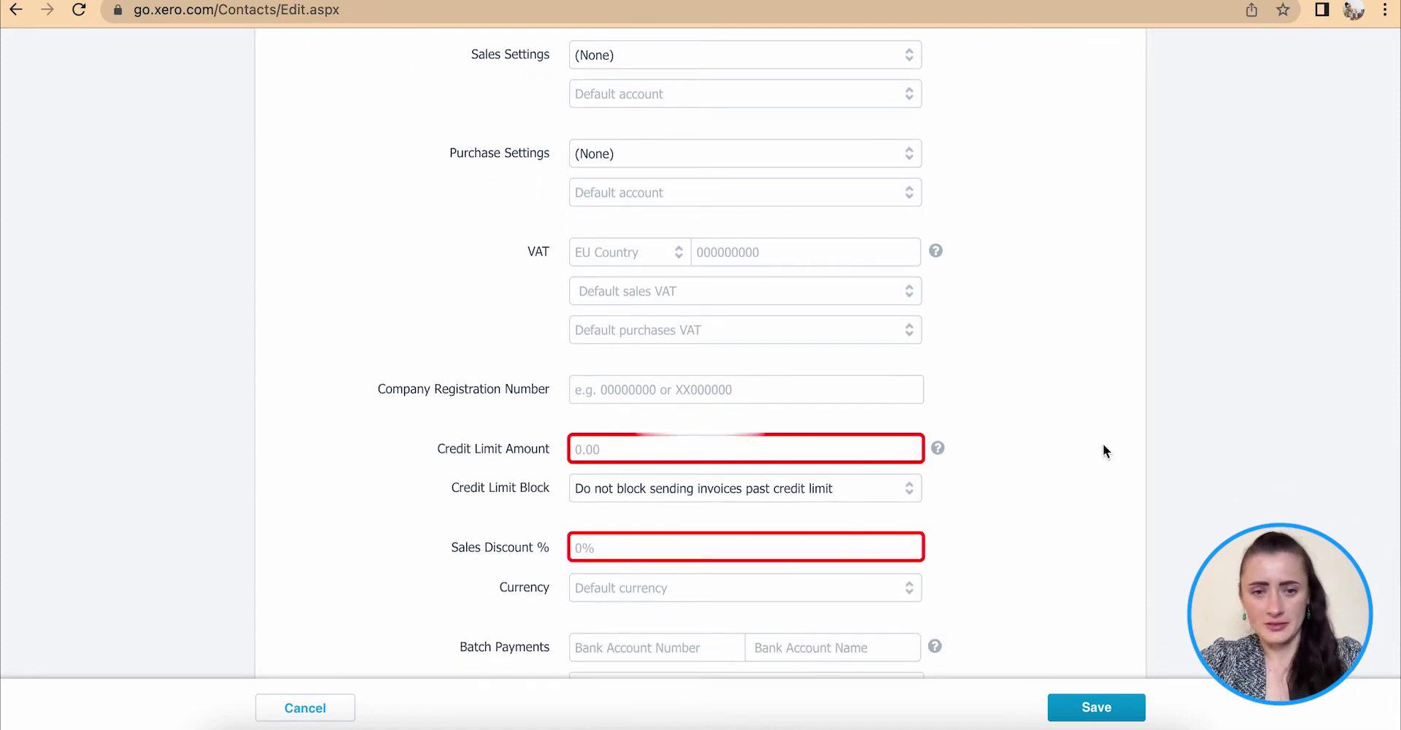
pyautogui.scroll(2, 1102, 444)
pyautogui.scroll(15, 1104, 450)
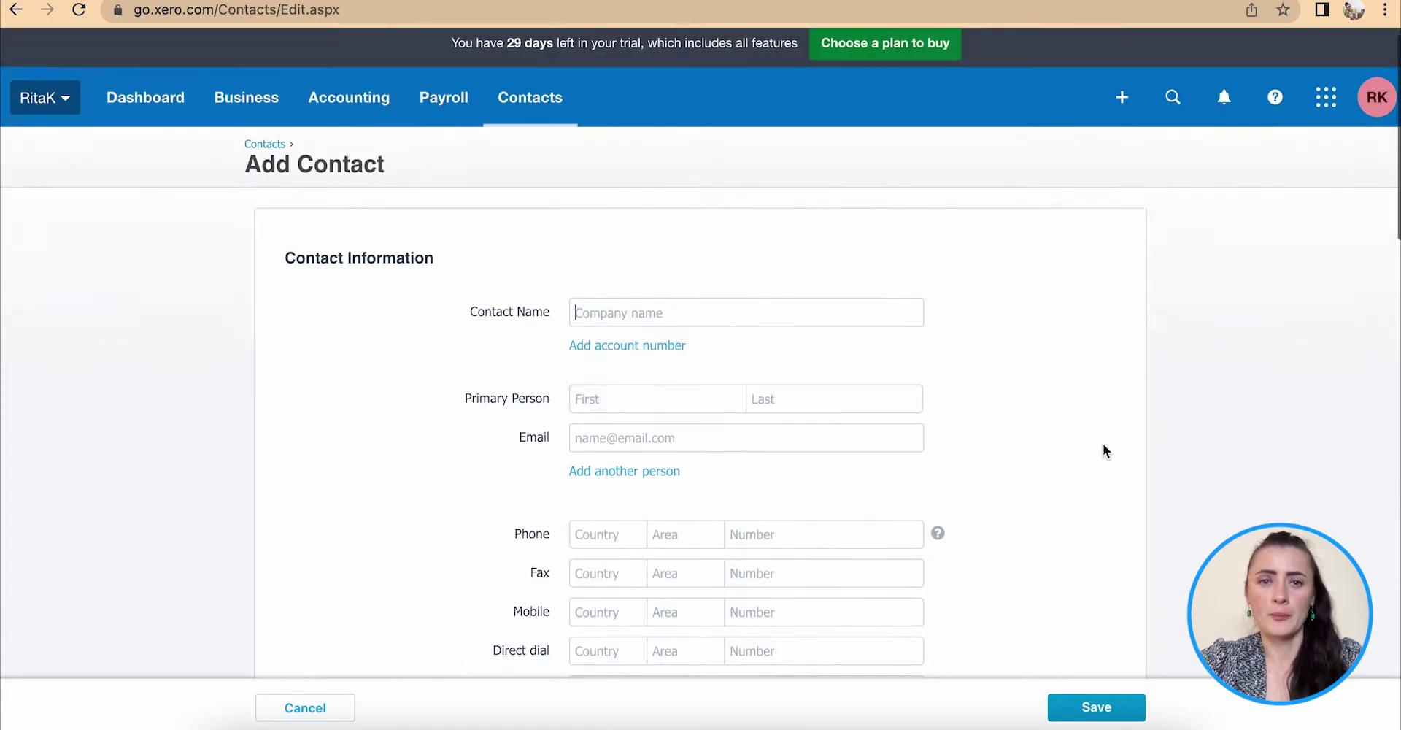
pyautogui.click(587, 329)
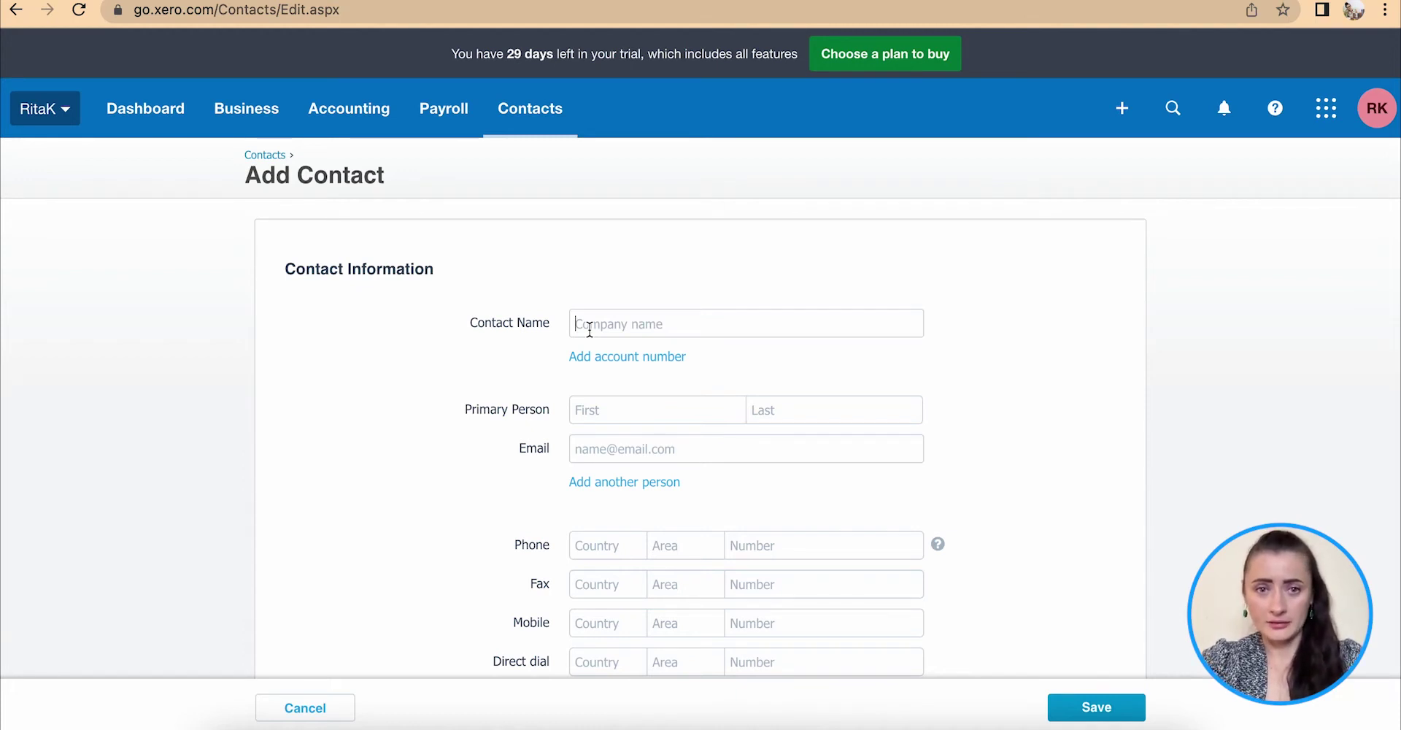
# Name the contact 'Rita Ltd' and enter the primary person's first and last name.
pyautogui.write('Rita Ltd')
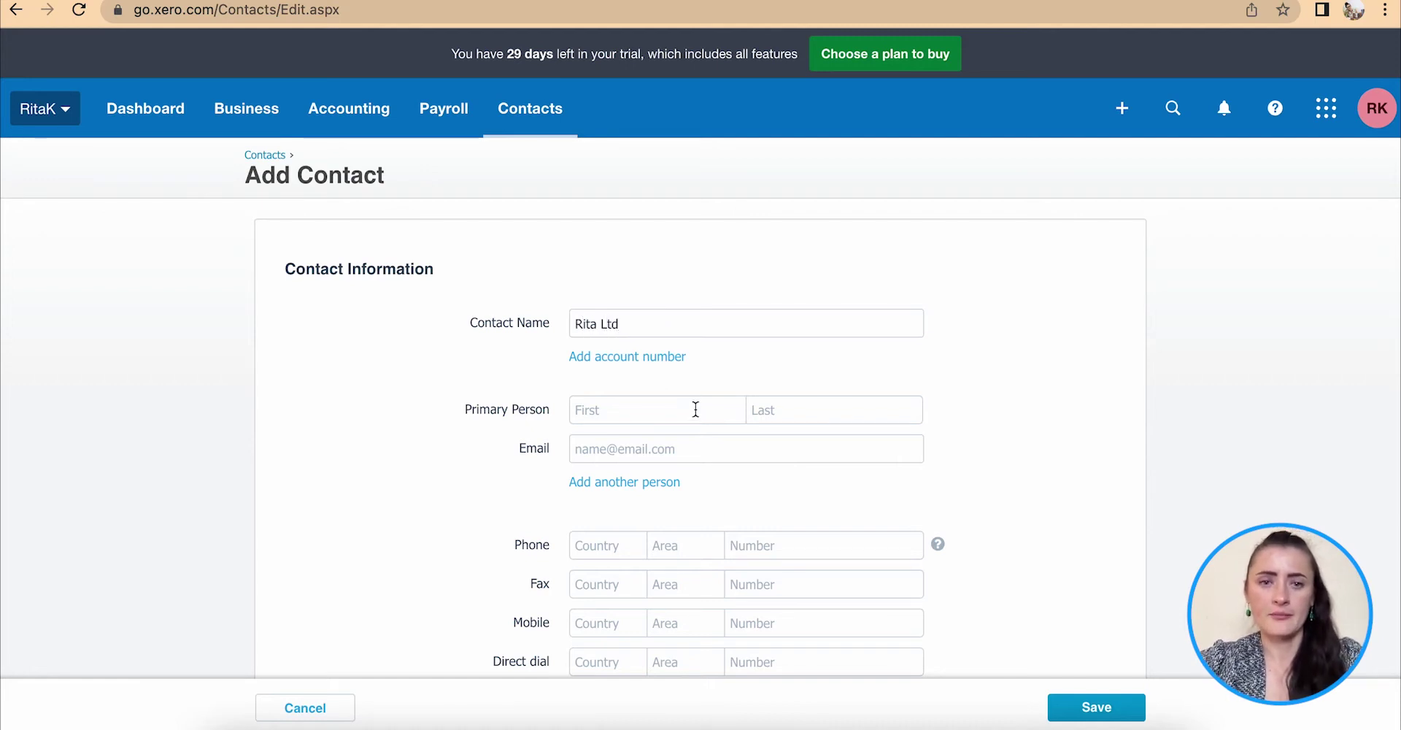
pyautogui.scroll(-2, 694, 407)
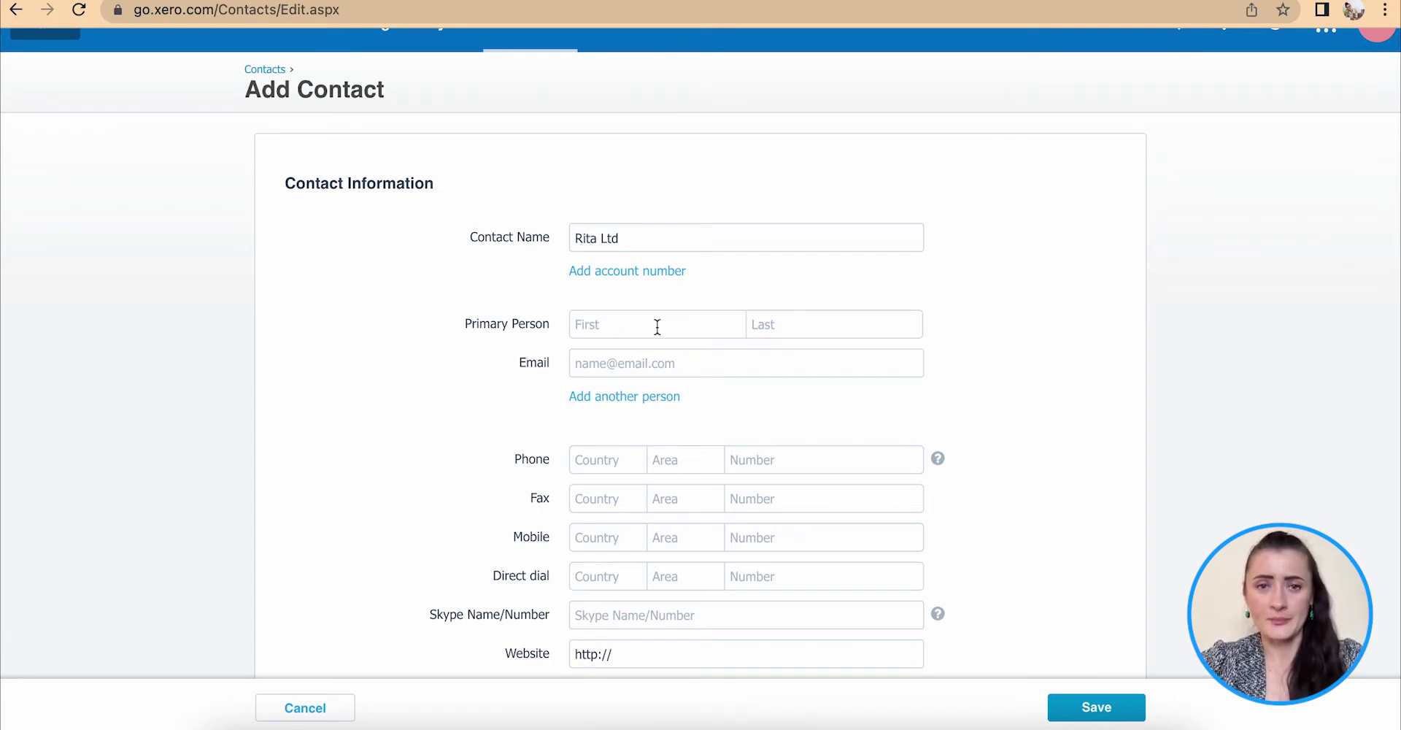
pyautogui.click(657, 326)
pyautogui.write('Rita')
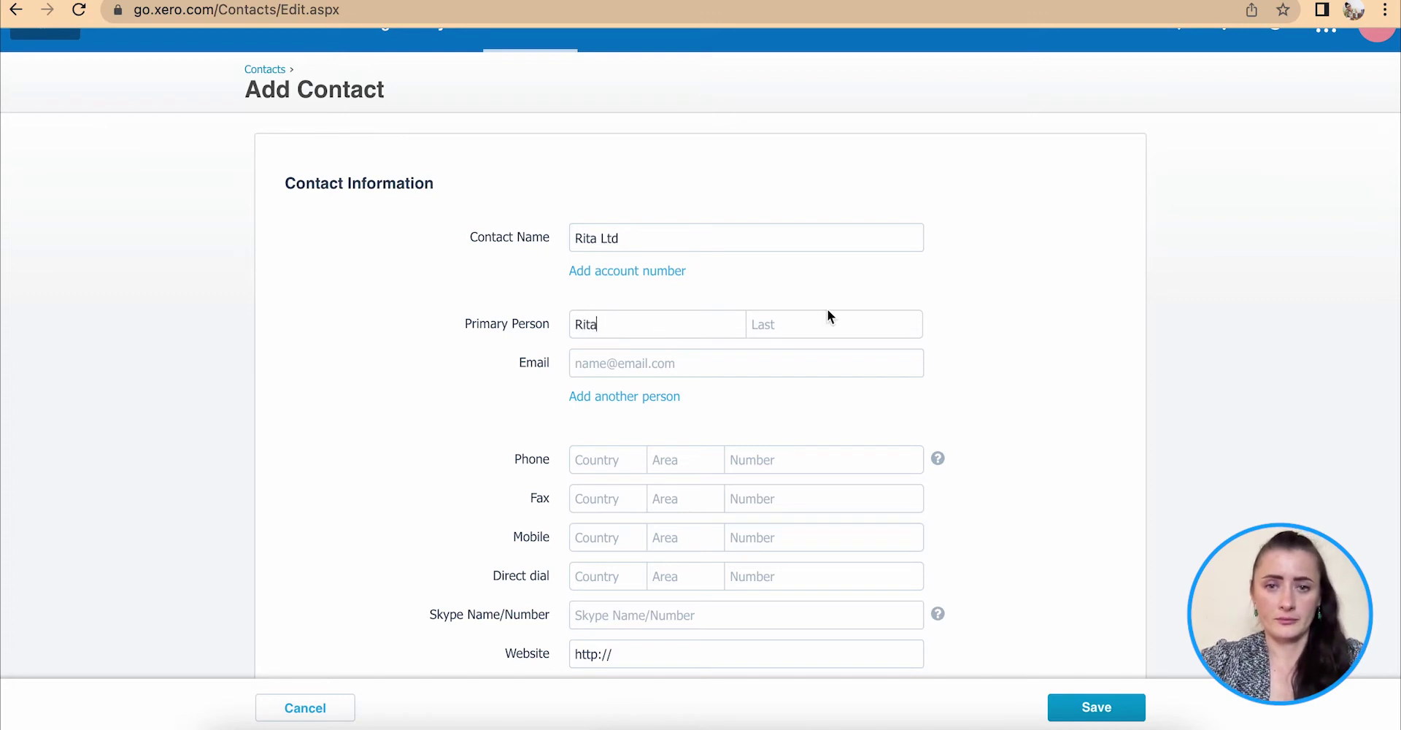
pyautogui.click(828, 319)
pyautogui.write('T.')
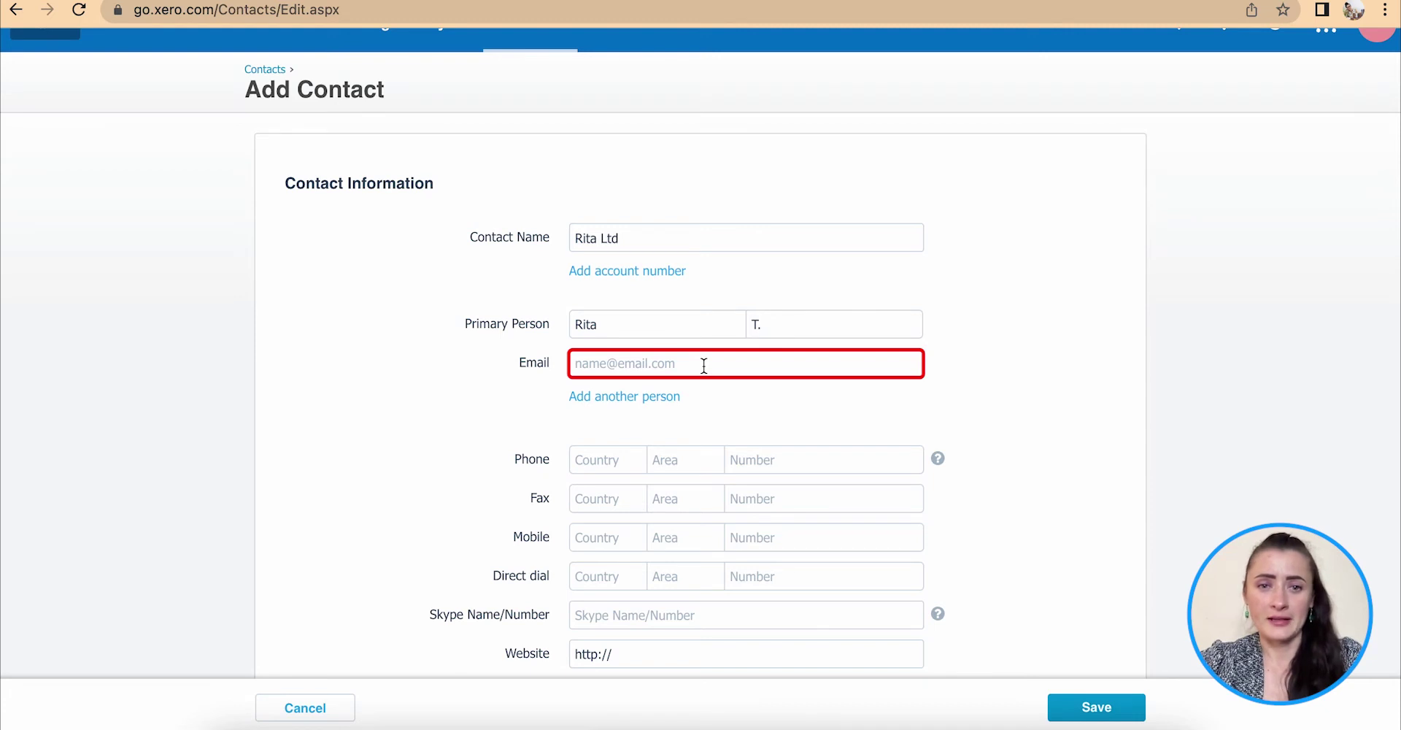
# Enter the primary person's e-mail address, correcting a typo.
pyautogui.click(704, 366)
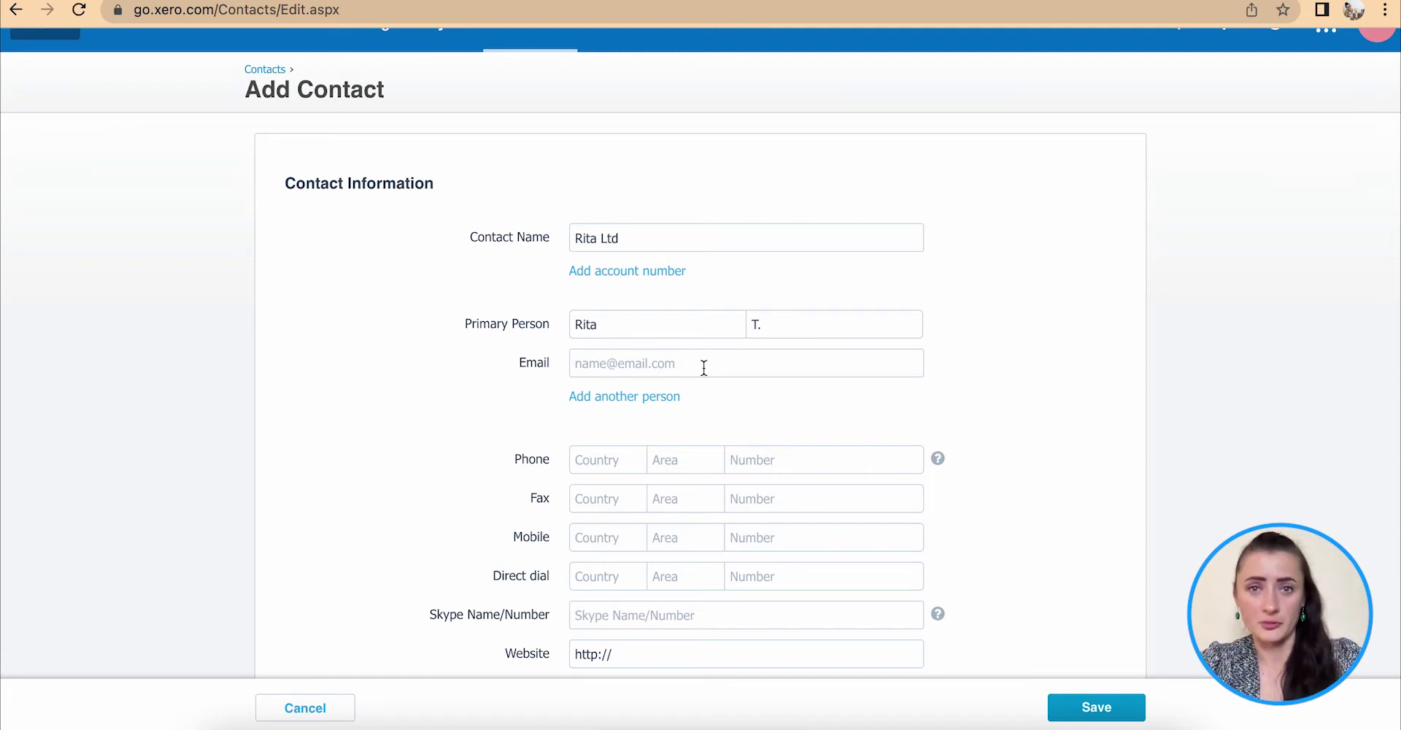
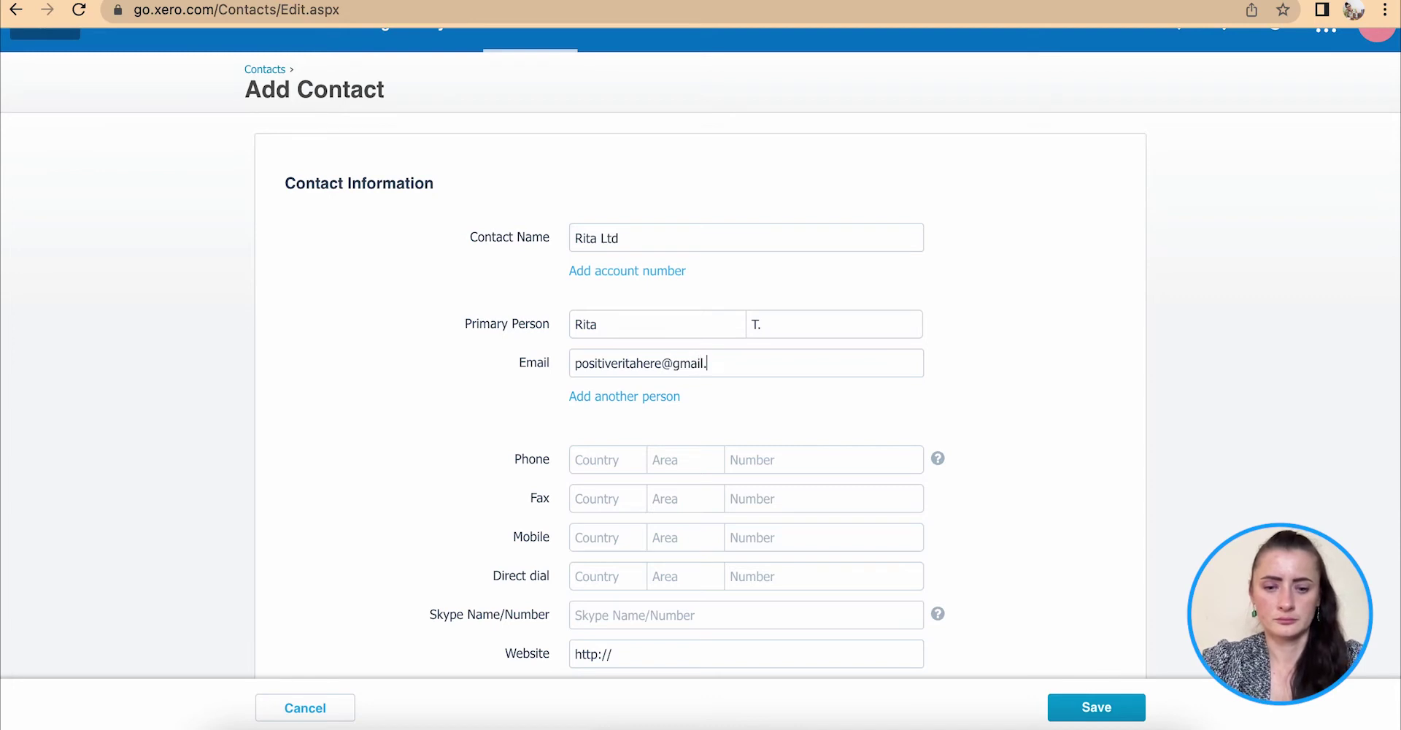
pyautogui.scroll(-2, 700, 416)
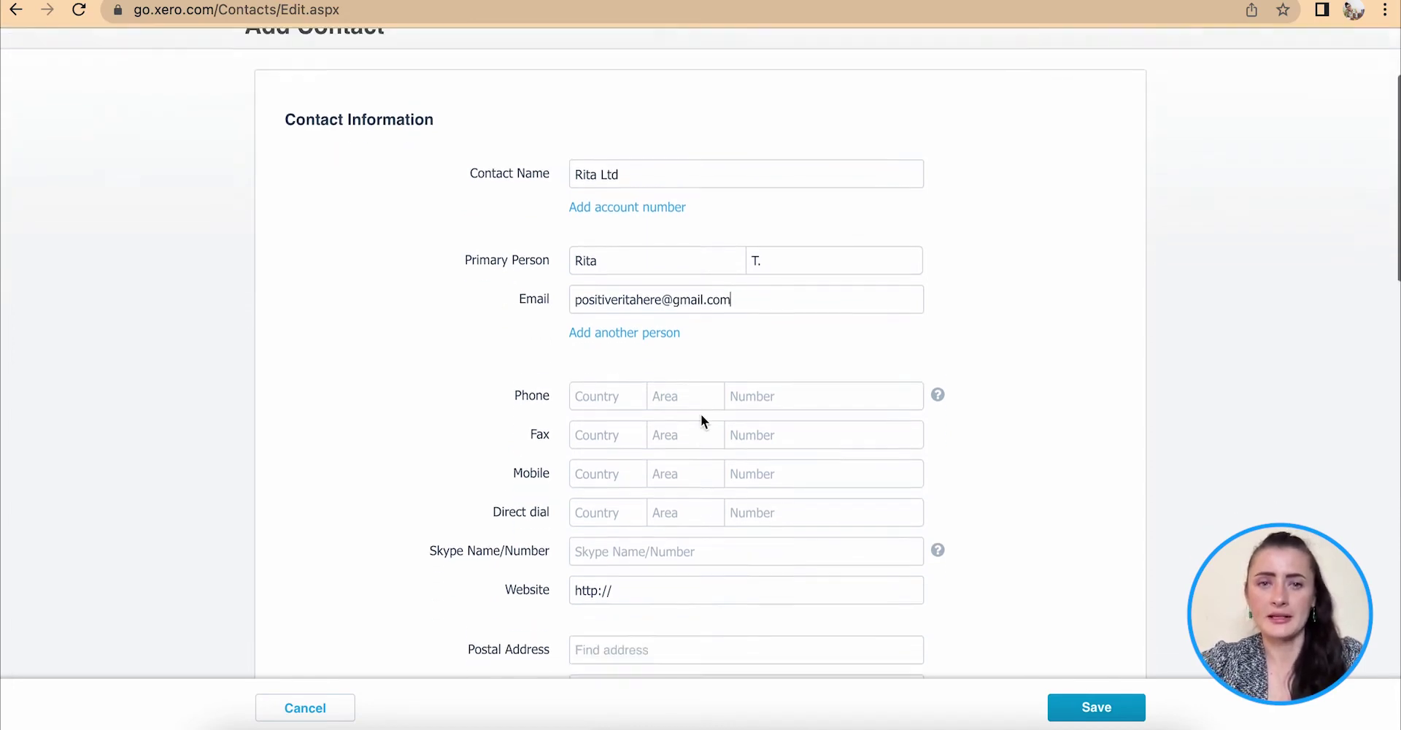
pyautogui.click(605, 321)
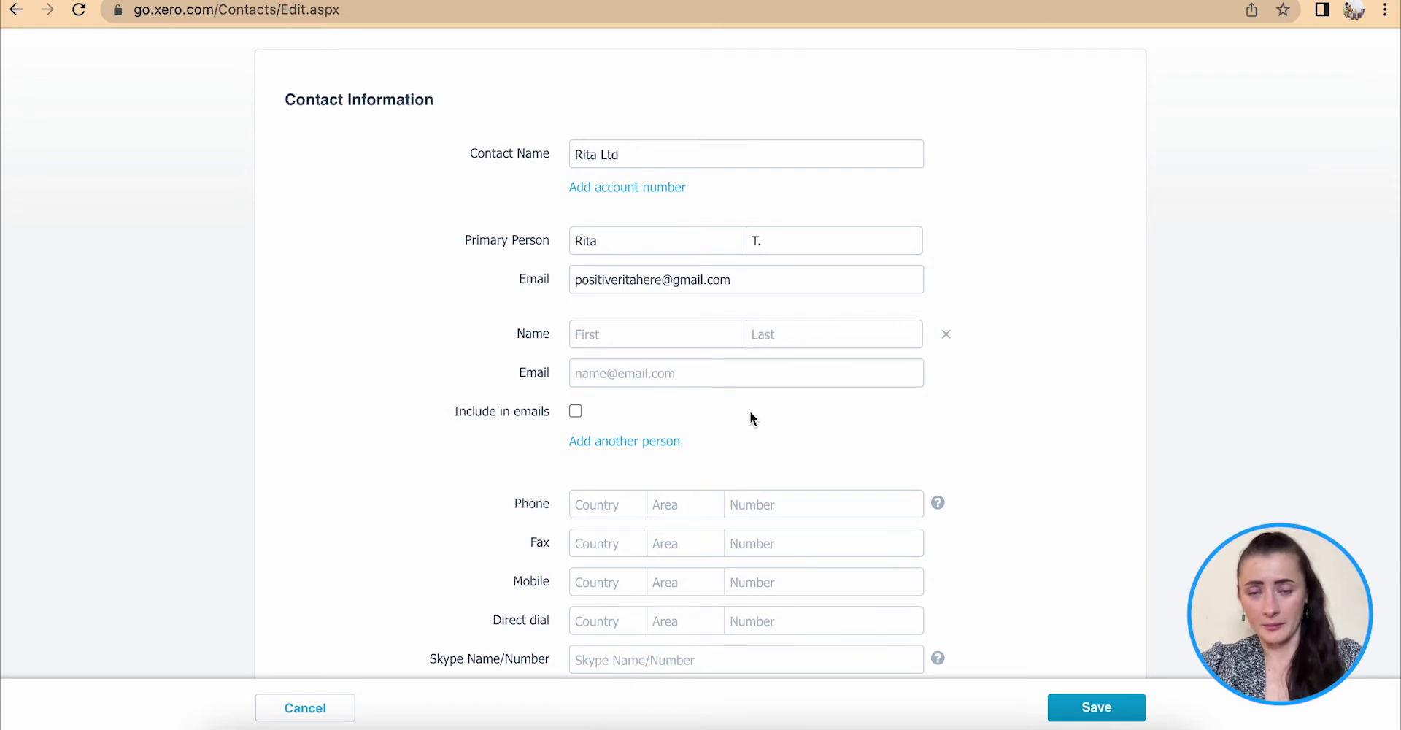
pyautogui.click(949, 339)
pyautogui.scroll(-2, 948, 338)
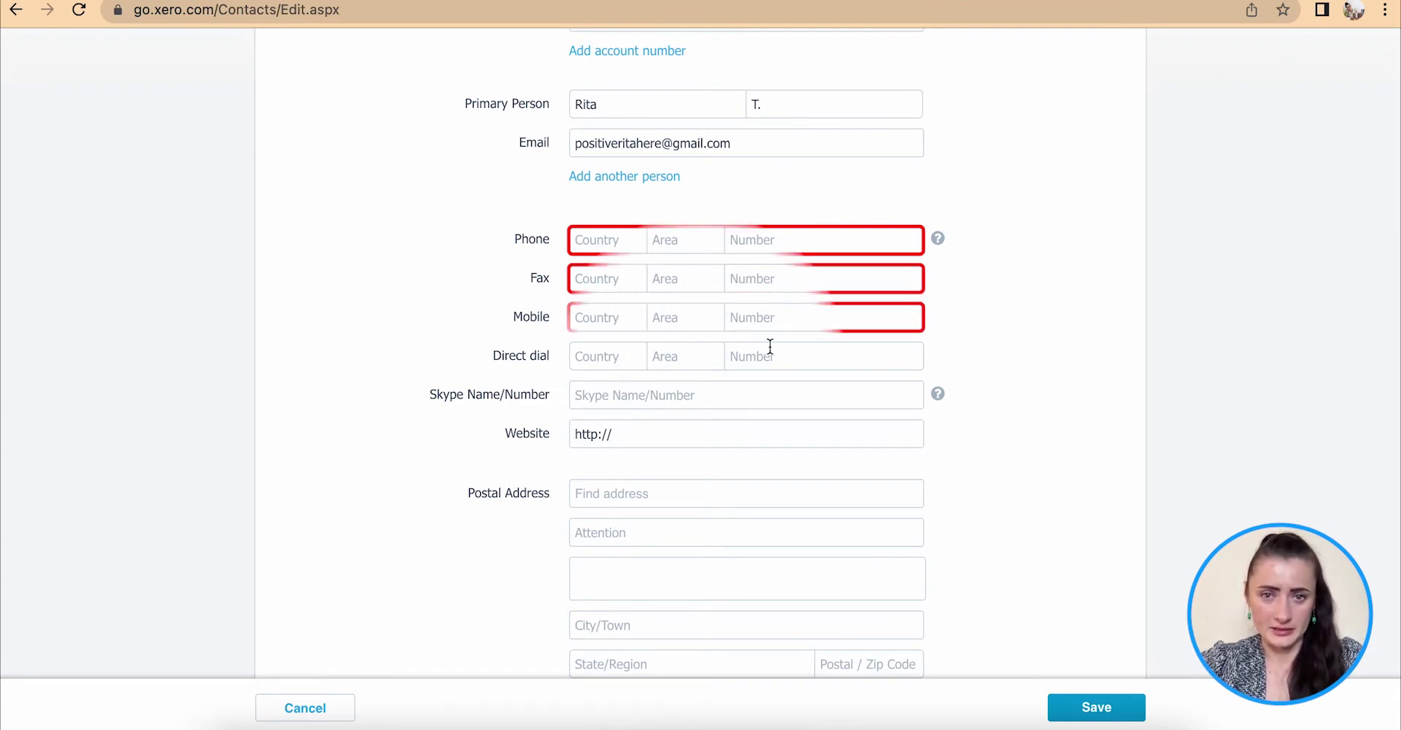
pyautogui.scroll(-3, 770, 347)
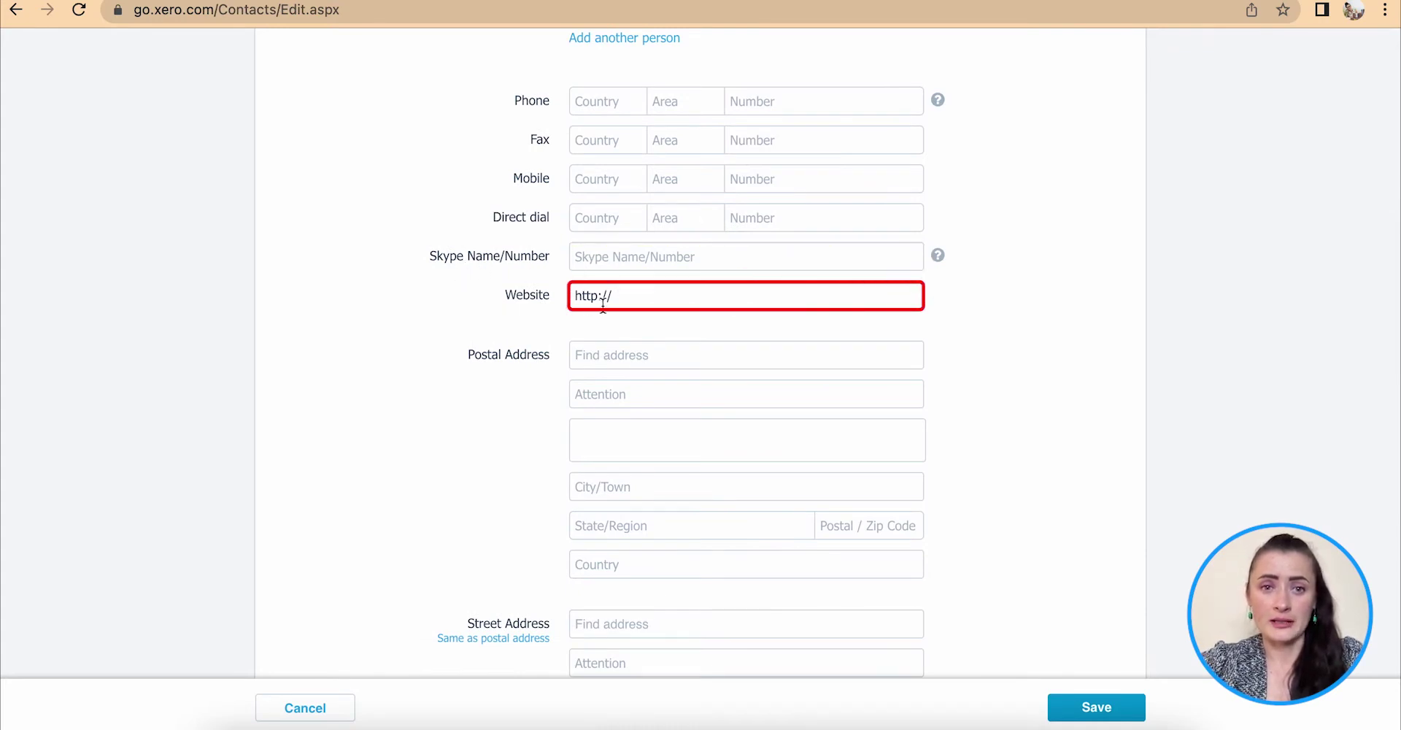
# Enter postal address Happy street, London, postcode LL12 7H, country UK.
pyautogui.scroll(-4, 694, 318)
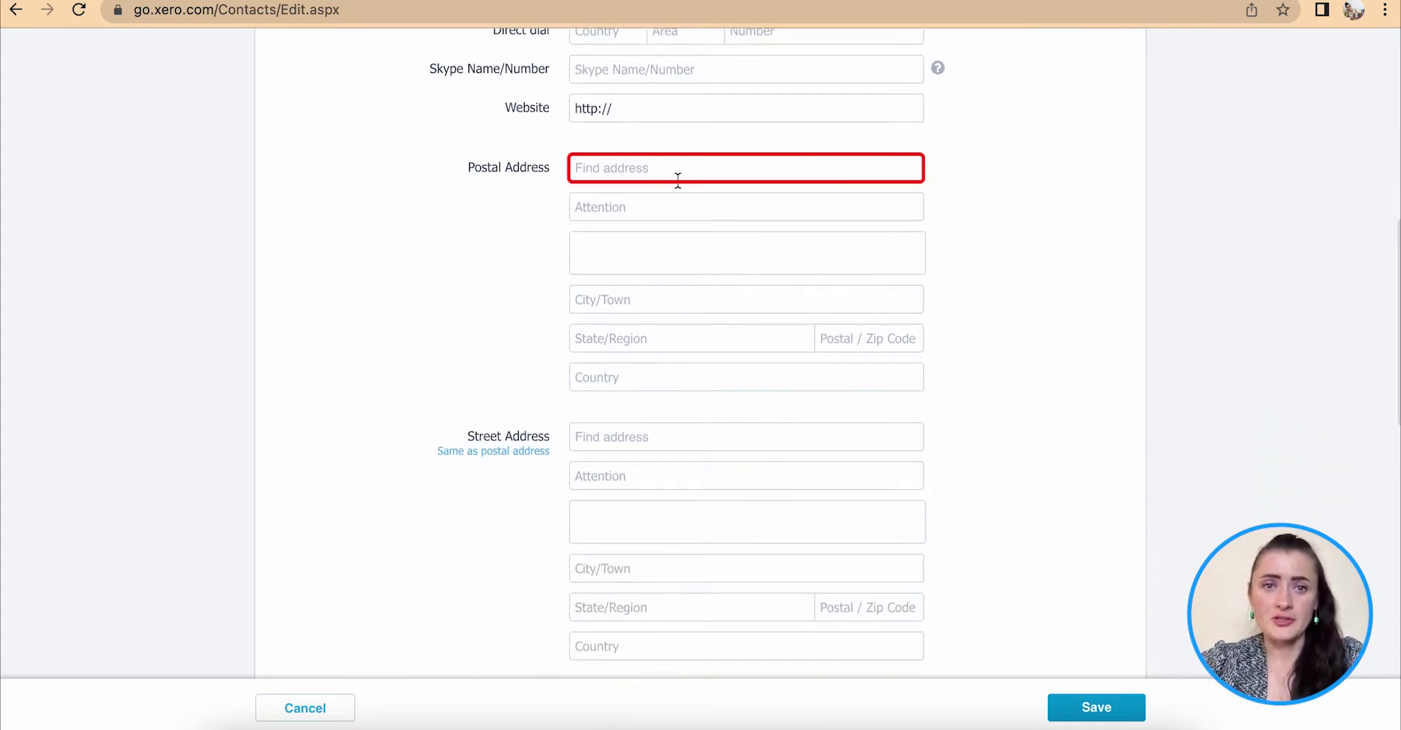
pyautogui.click(611, 171)
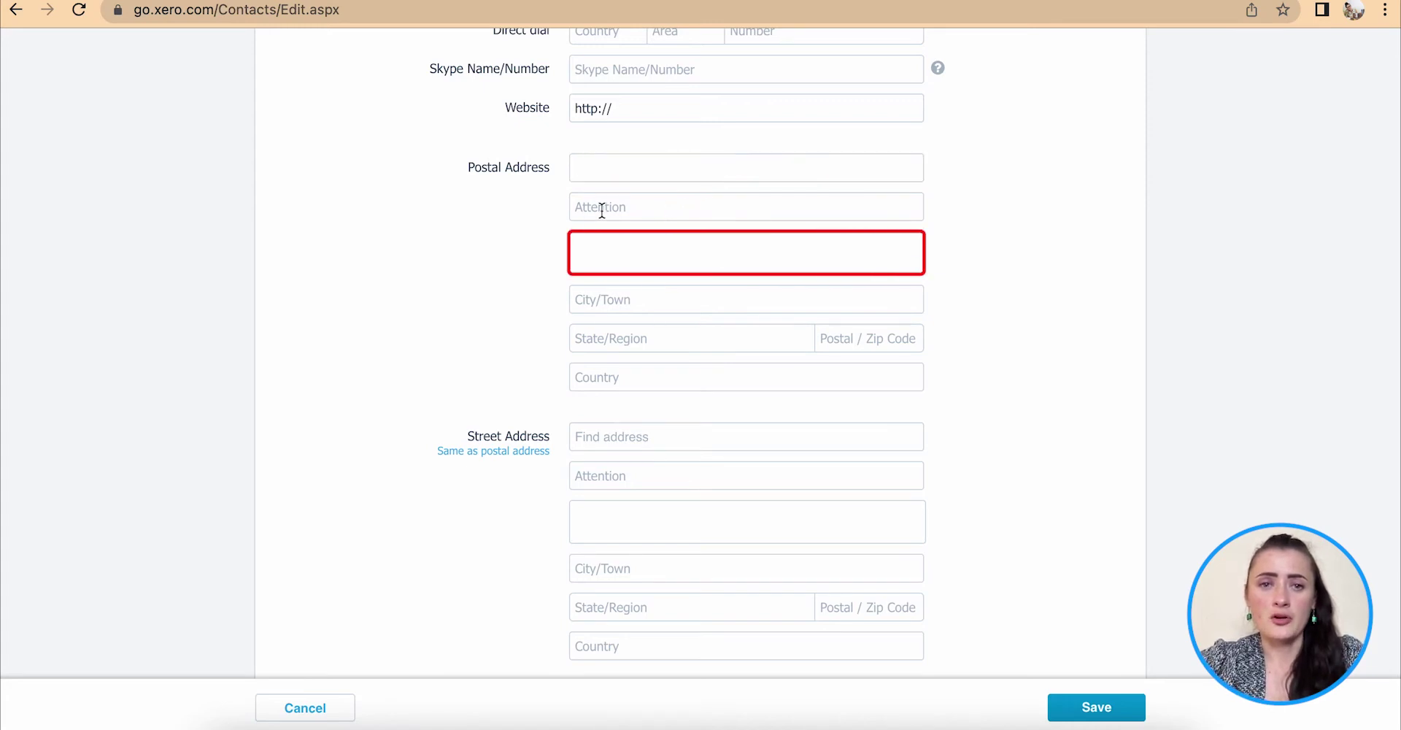
pyautogui.click(591, 245)
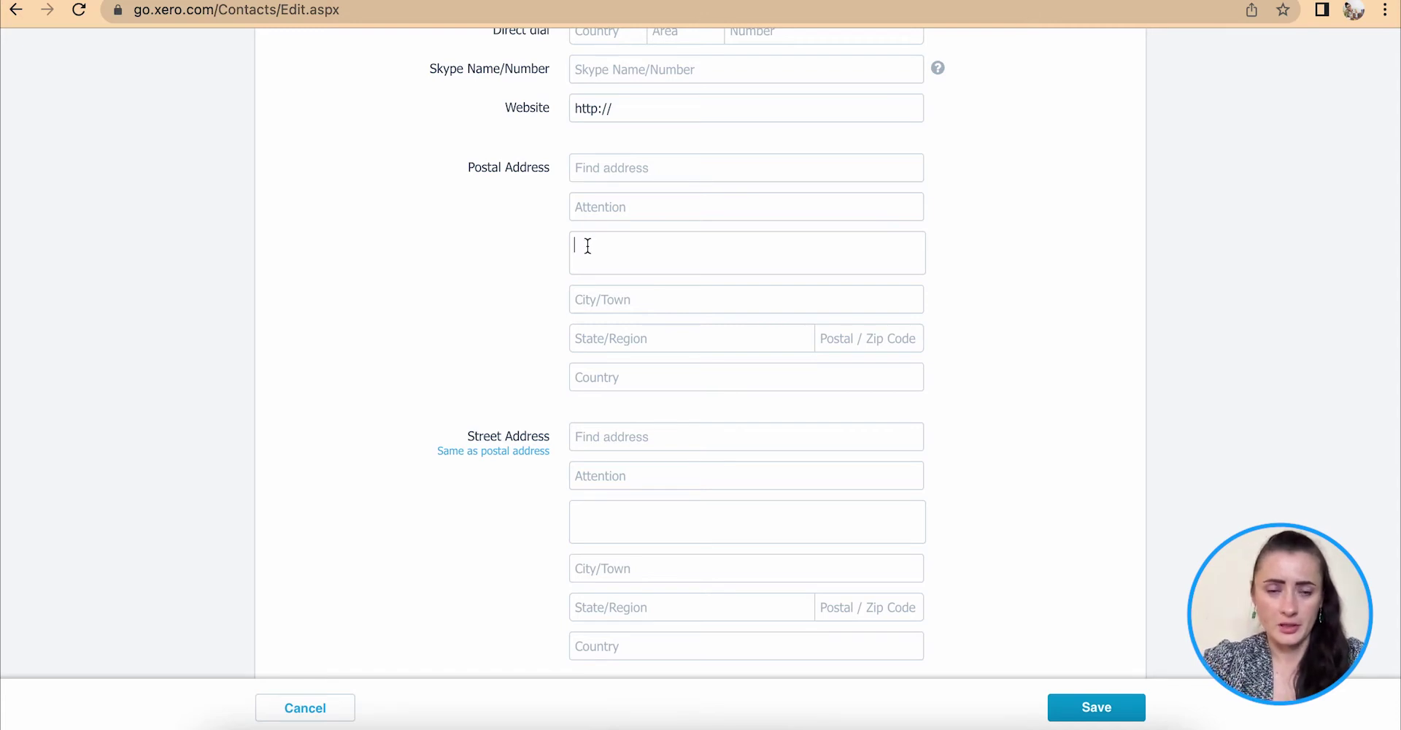
pyautogui.write('Happy street')
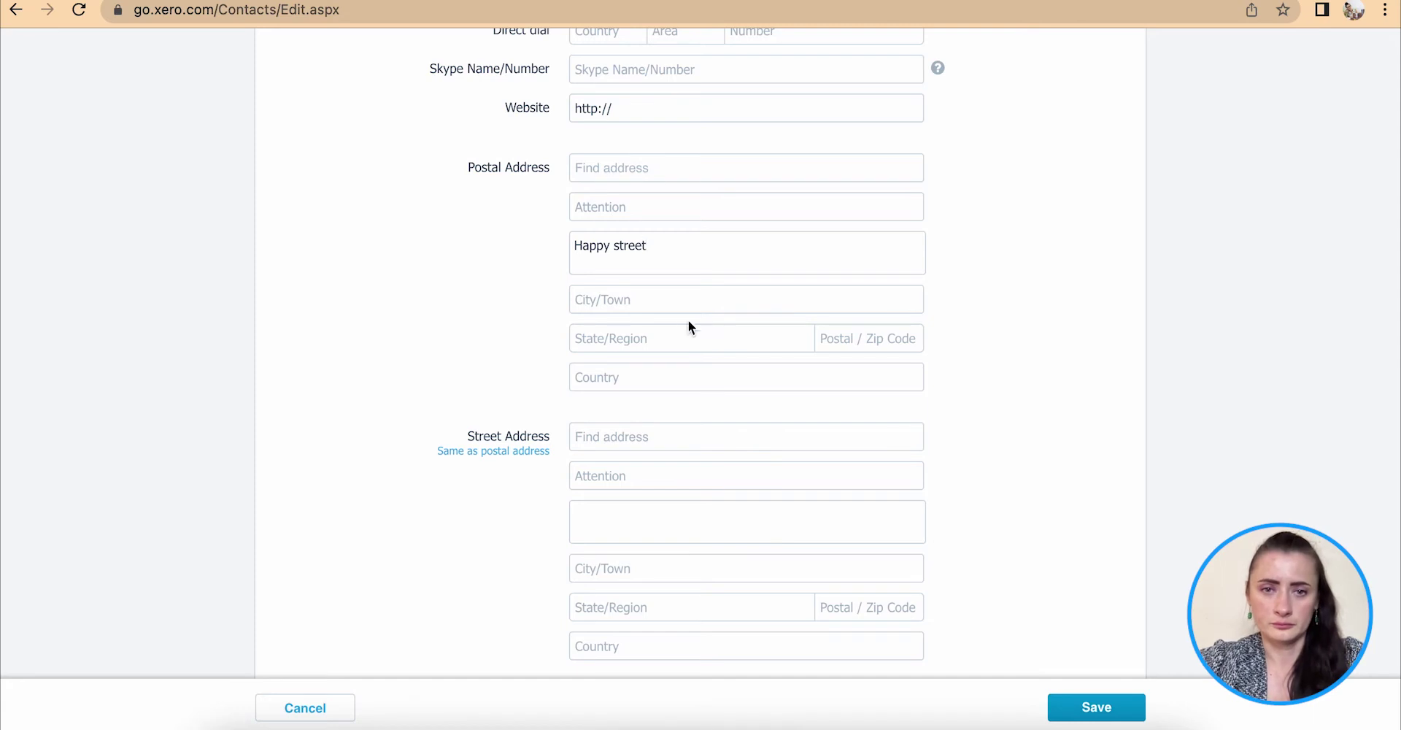
pyautogui.write('London')
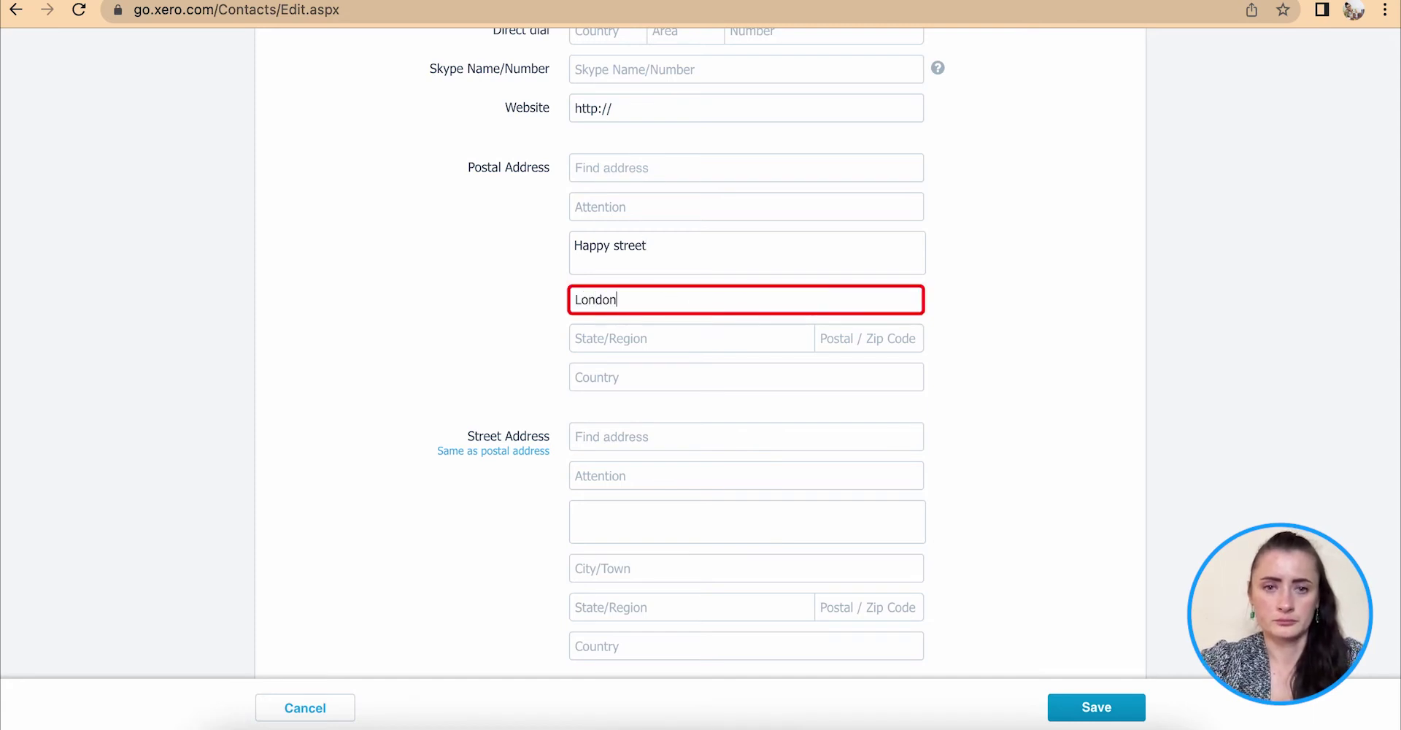
pyautogui.click(900, 340)
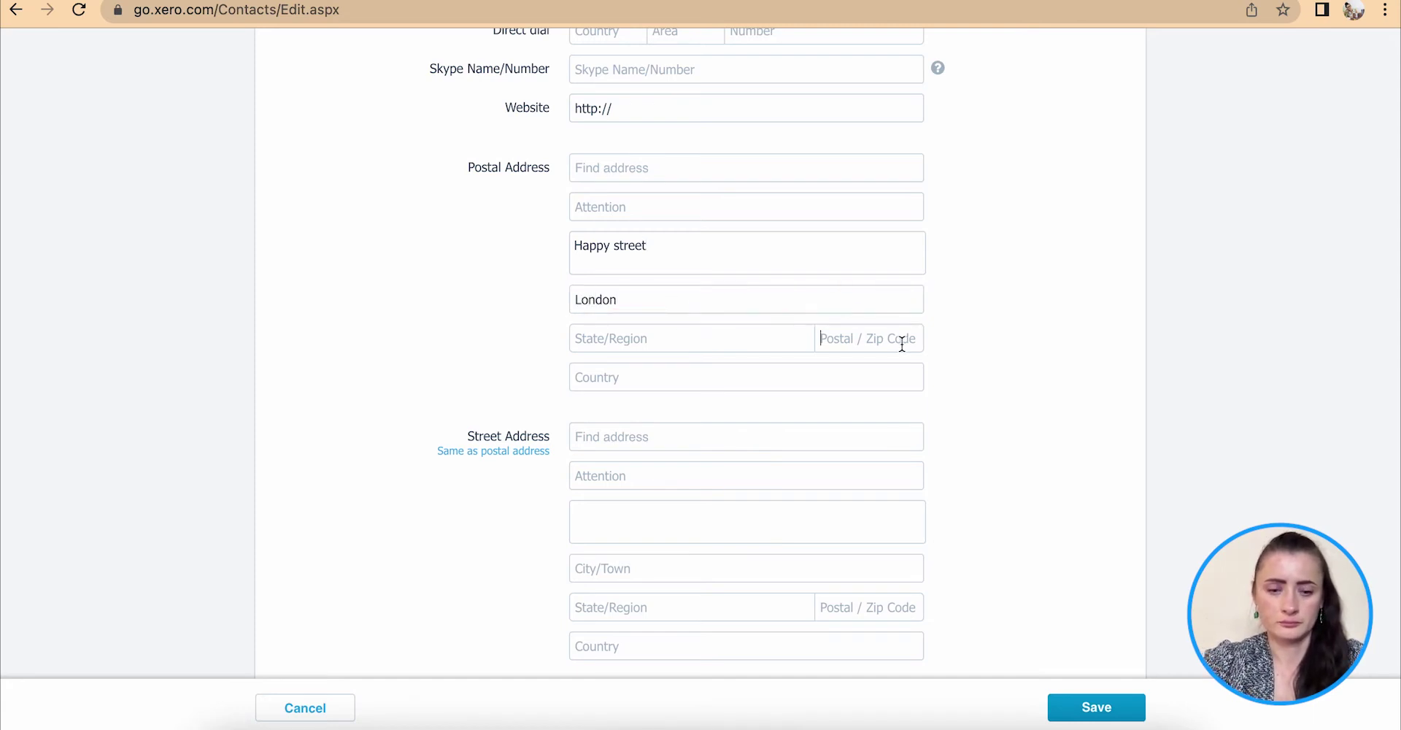
pyautogui.write('LL12')
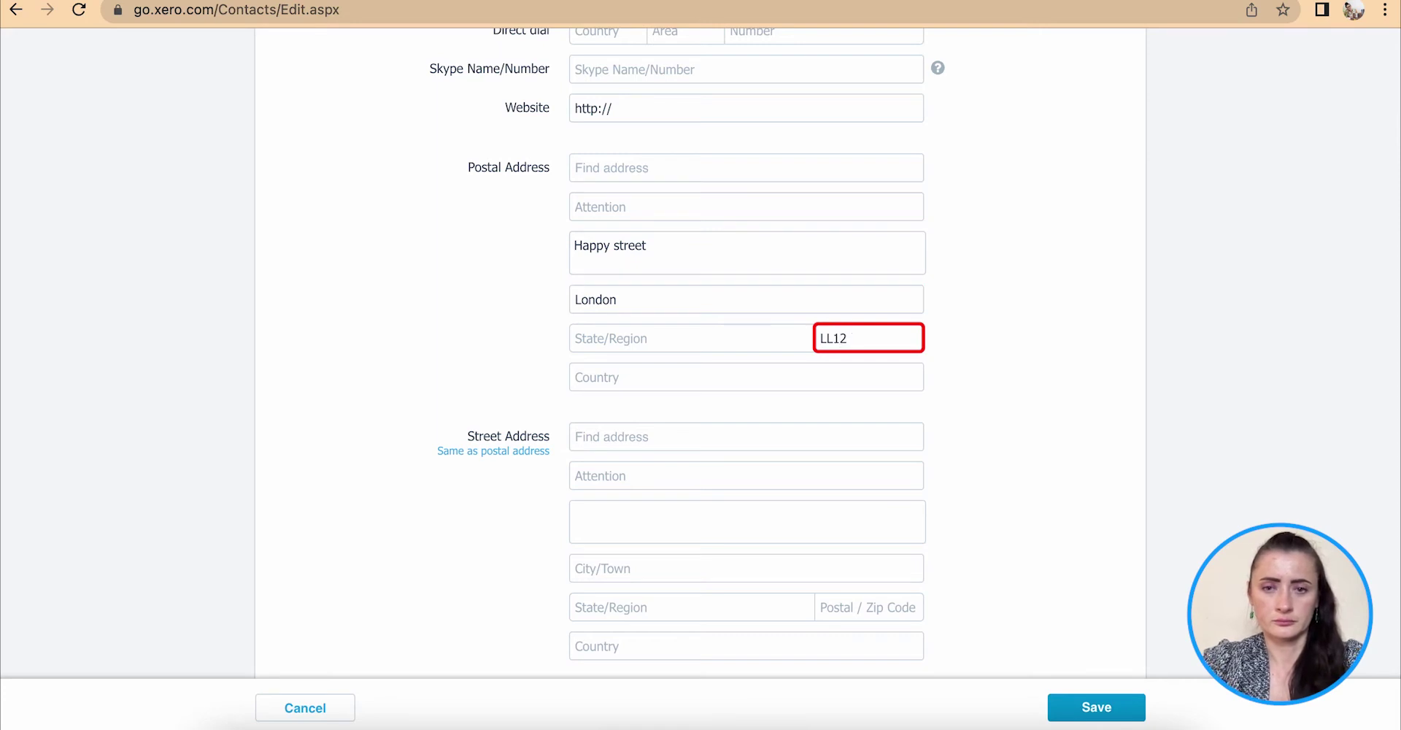
pyautogui.write(' 7H')
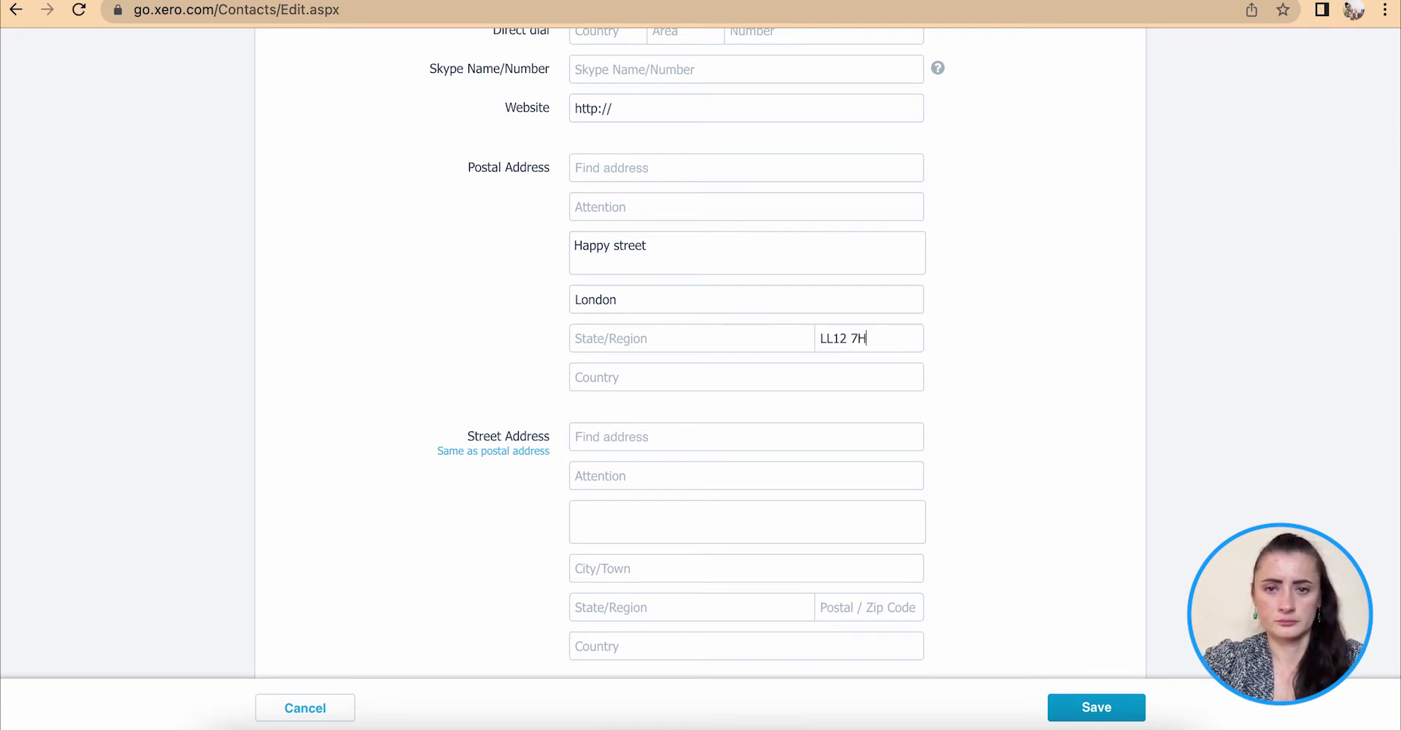
pyautogui.write('UK')
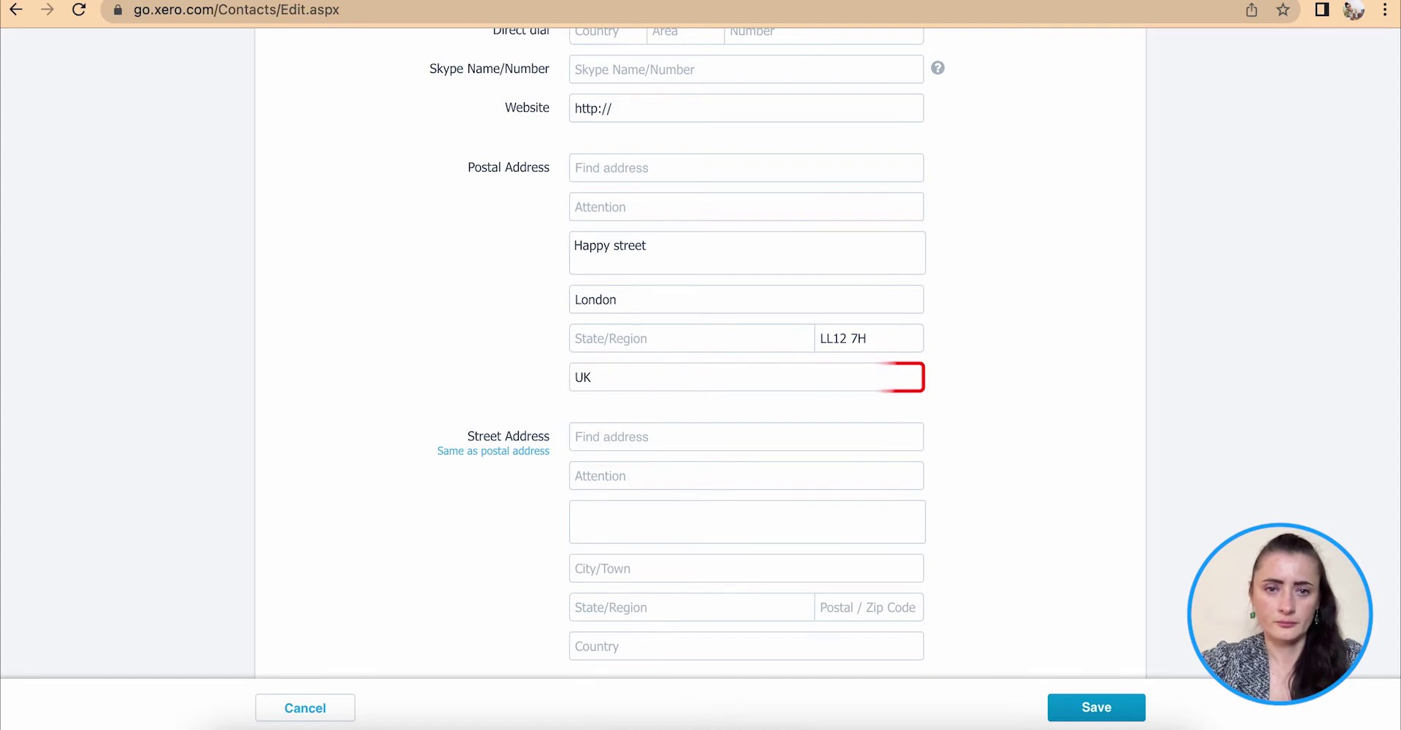
# Tick 'Same as postal address' to copy the postal address into the street address.
pyautogui.scroll(-5, 701, 350)
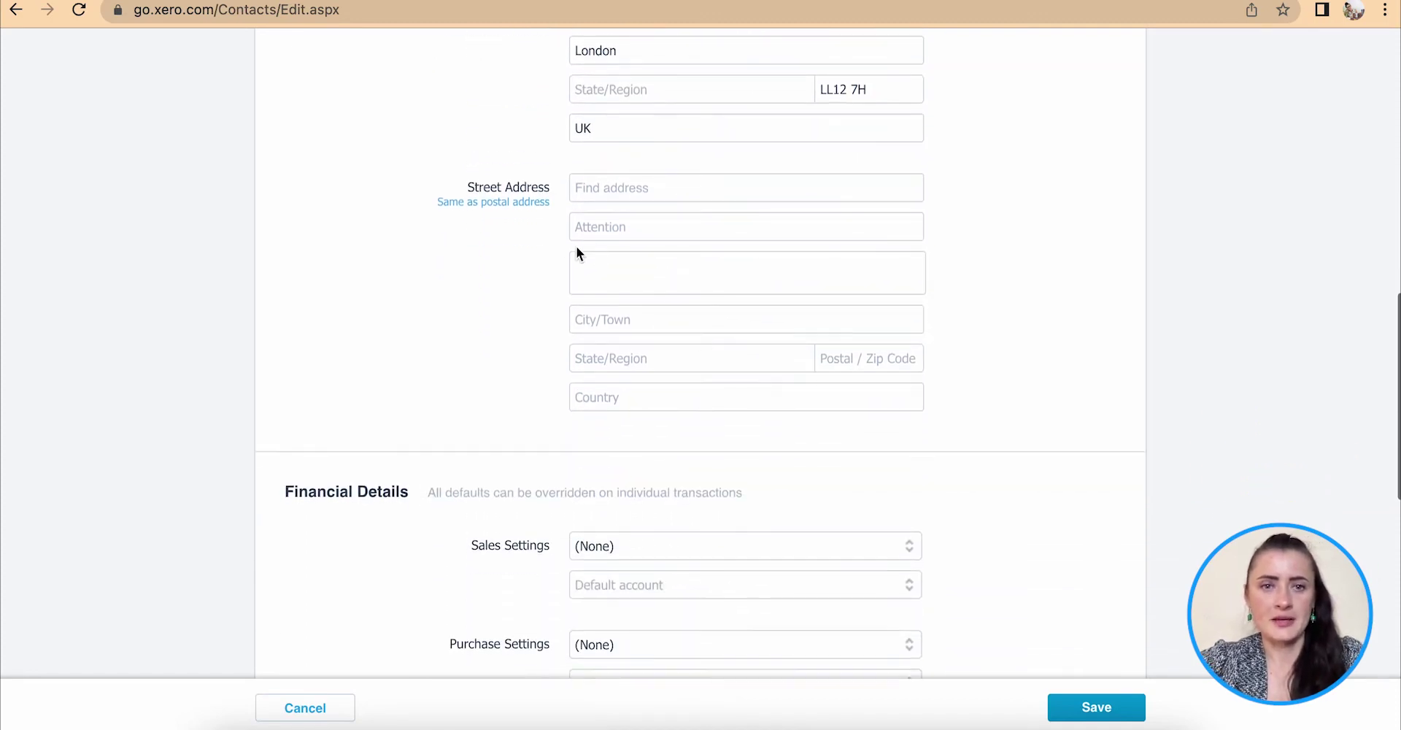
pyautogui.scroll(4, 528, 215)
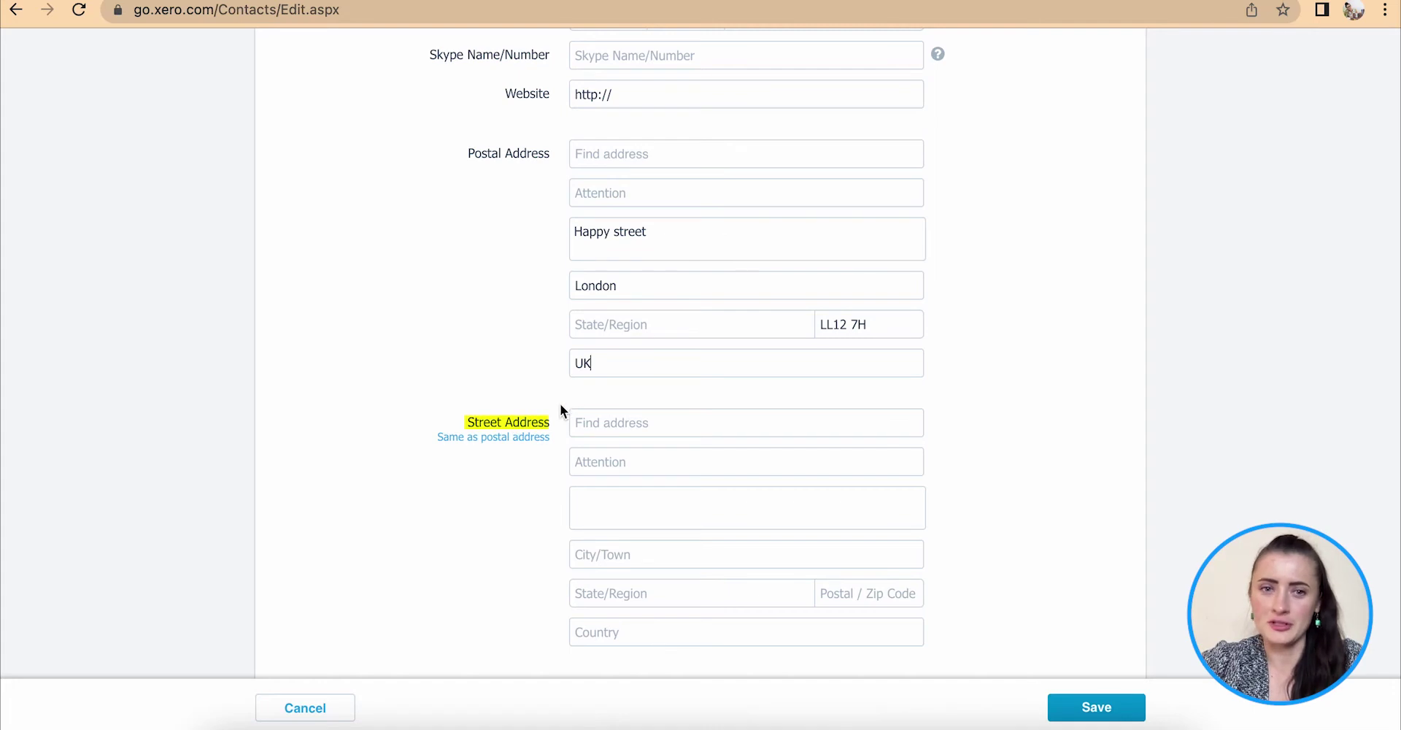
pyautogui.click(496, 438)
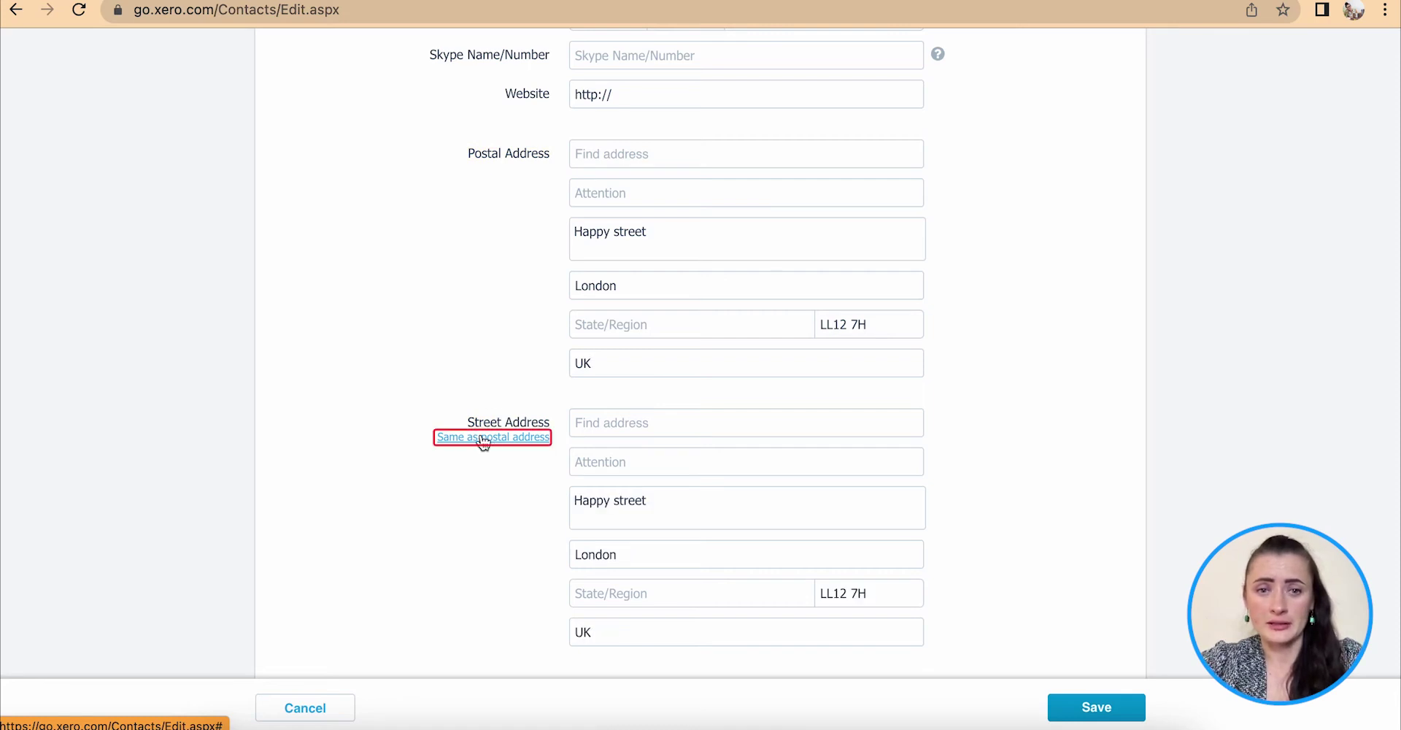
pyautogui.scroll(-1, 524, 488)
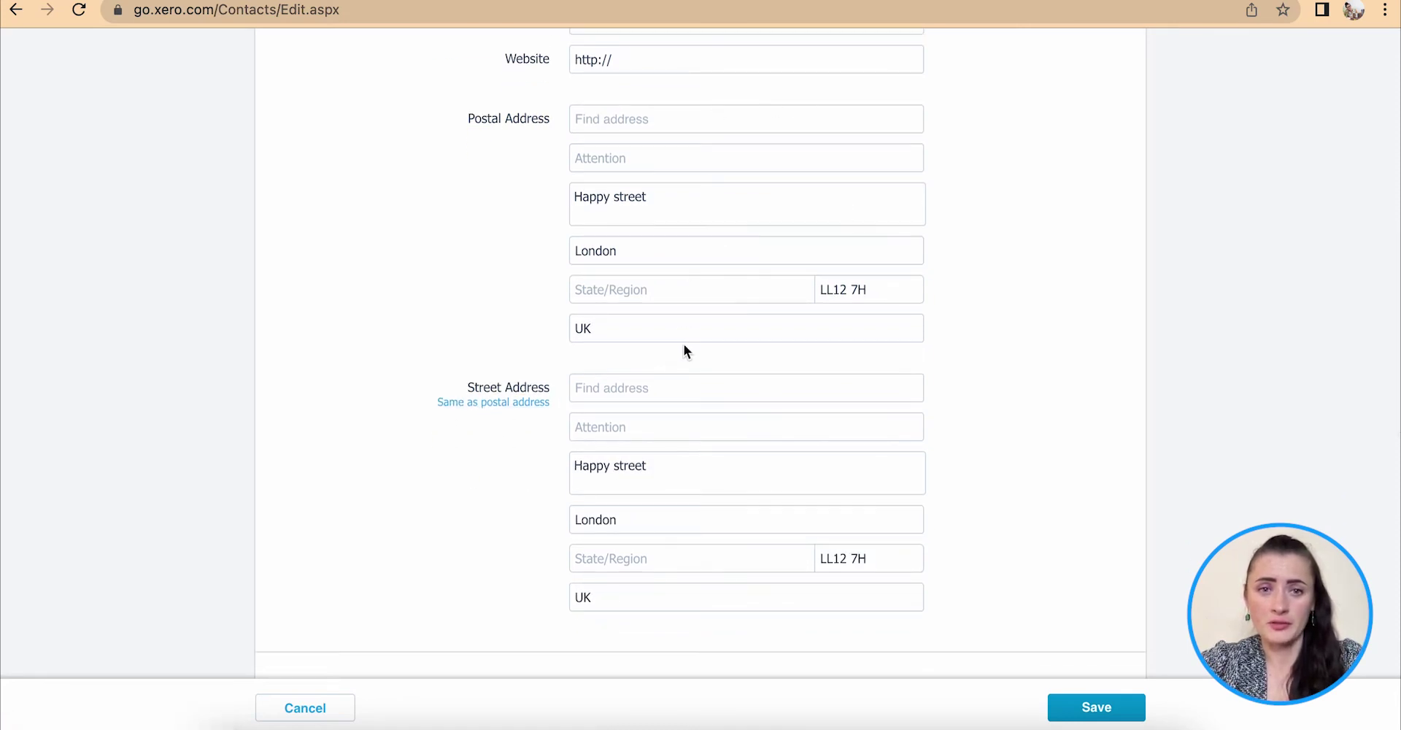
pyautogui.scroll(-5, 688, 347)
pyautogui.scroll(-4, 687, 347)
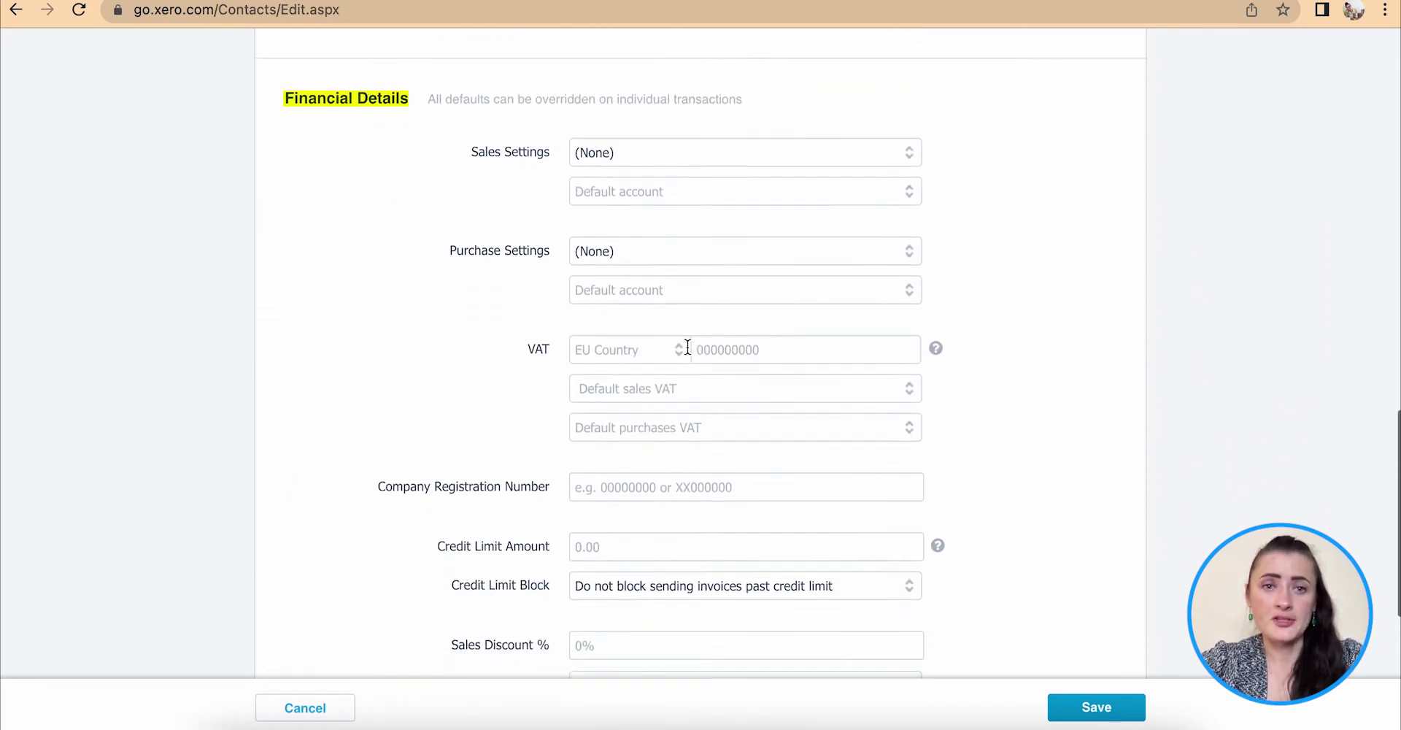
pyautogui.scroll(1, 686, 346)
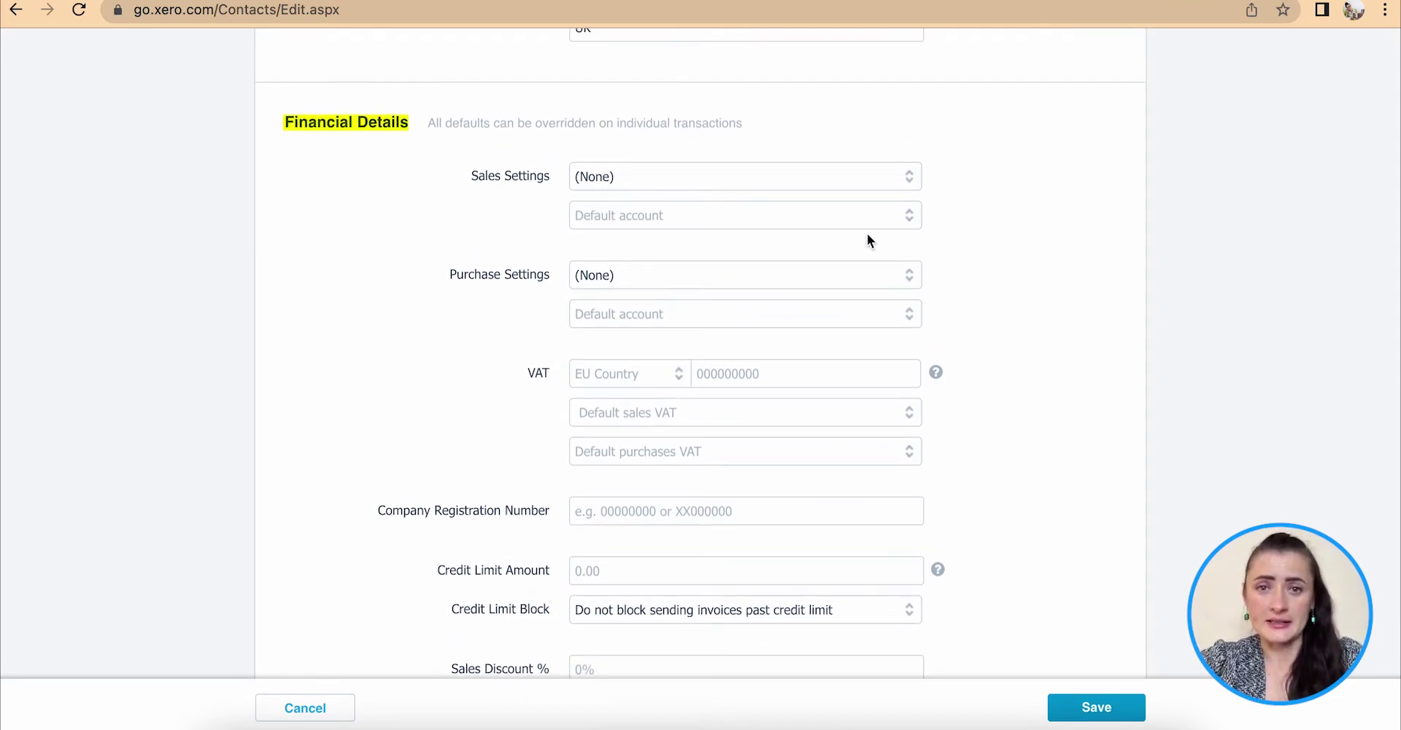
# Set default sales tax to No tax and sales account to 200 - Sales.
pyautogui.click(619, 175)
pyautogui.press('BackSpace')
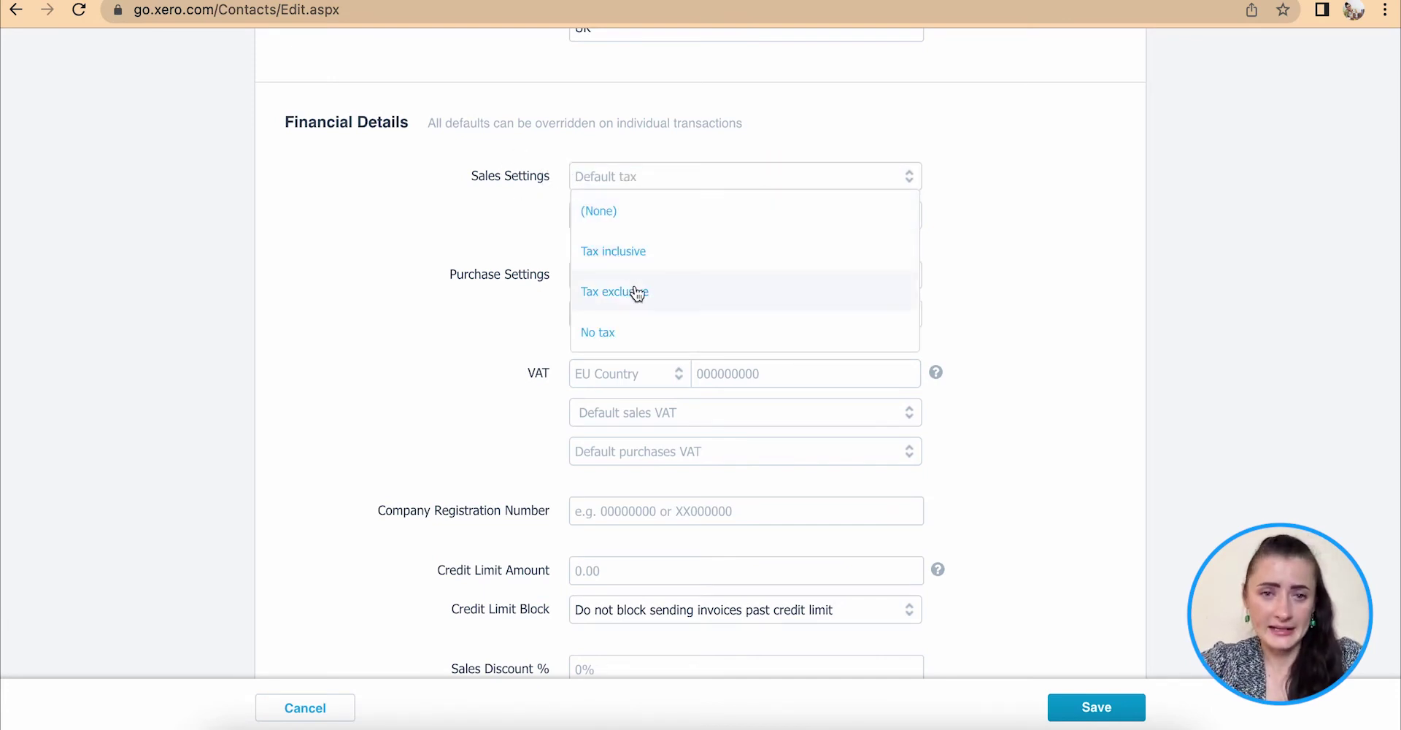
pyautogui.click(645, 336)
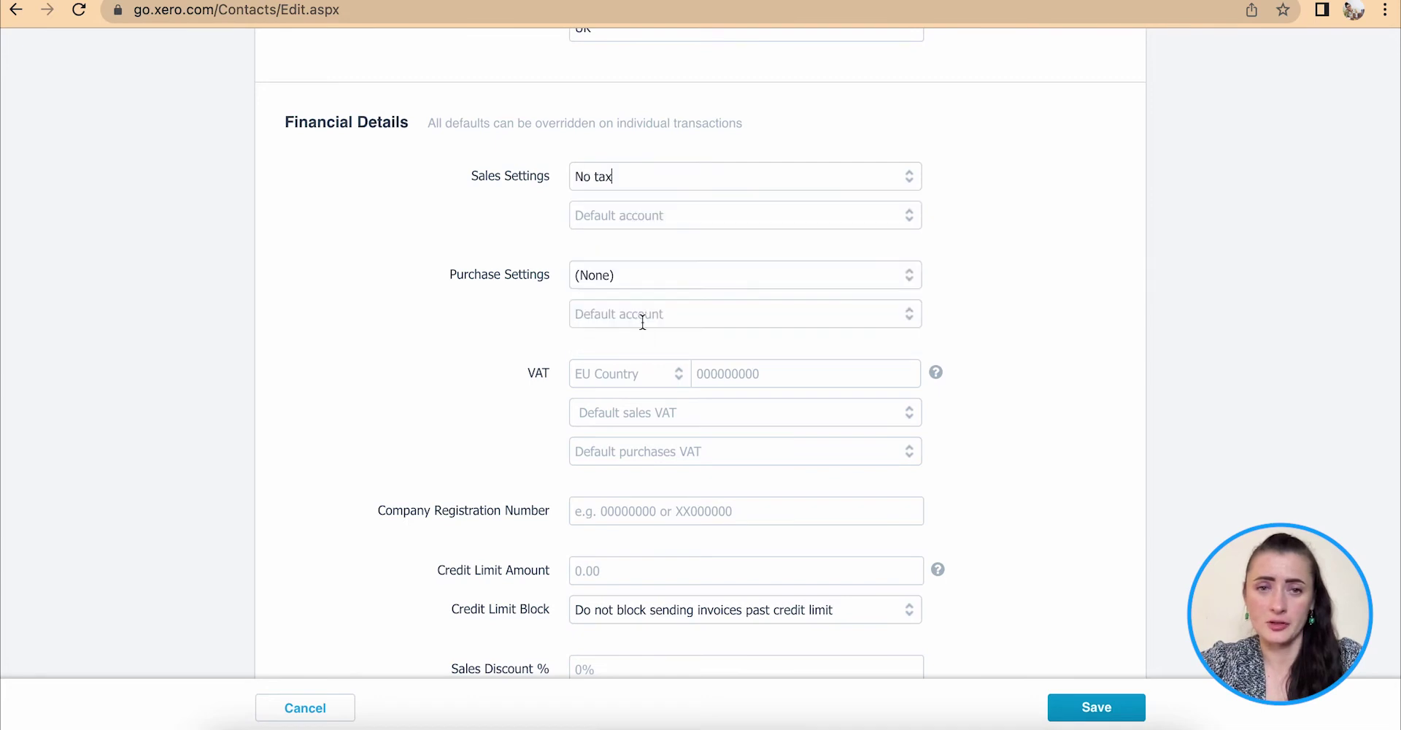
pyautogui.click(643, 217)
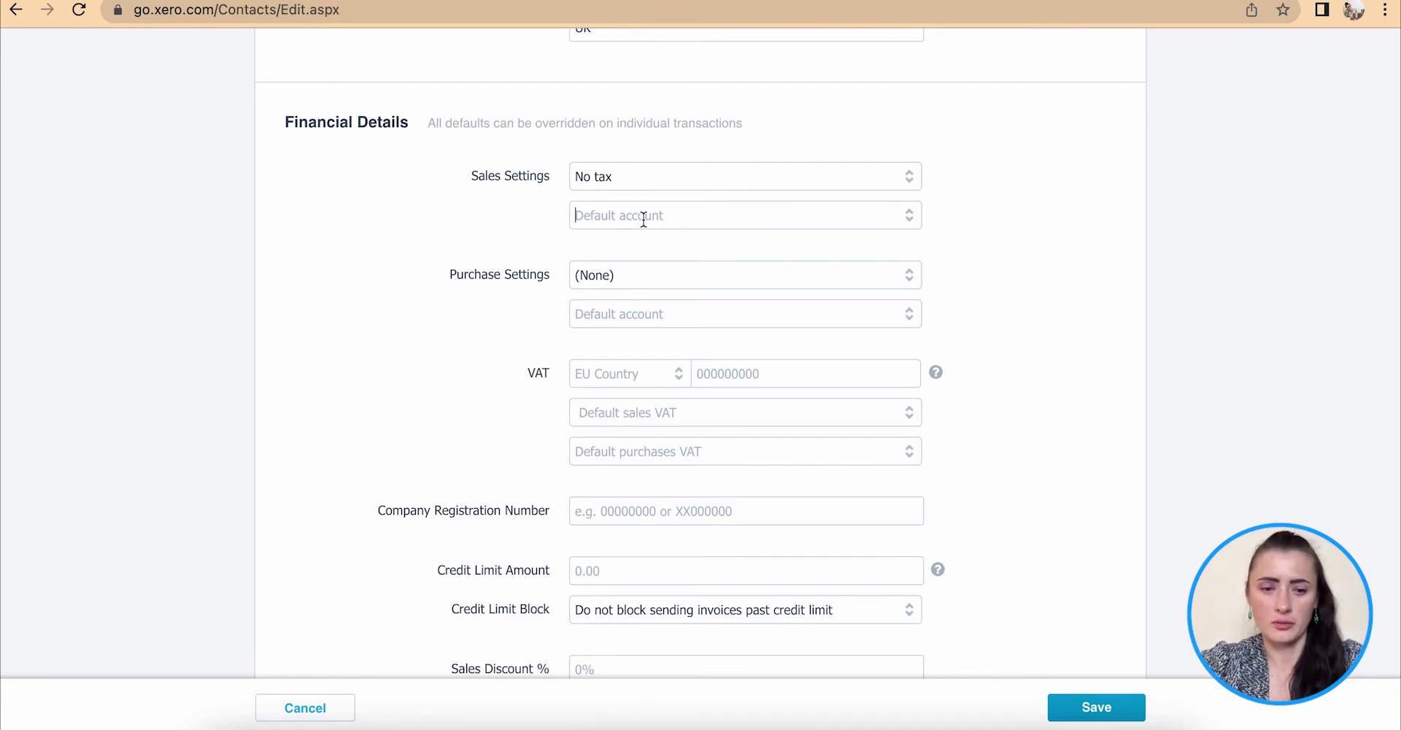
pyautogui.write('20')
pyautogui.click(693, 244)
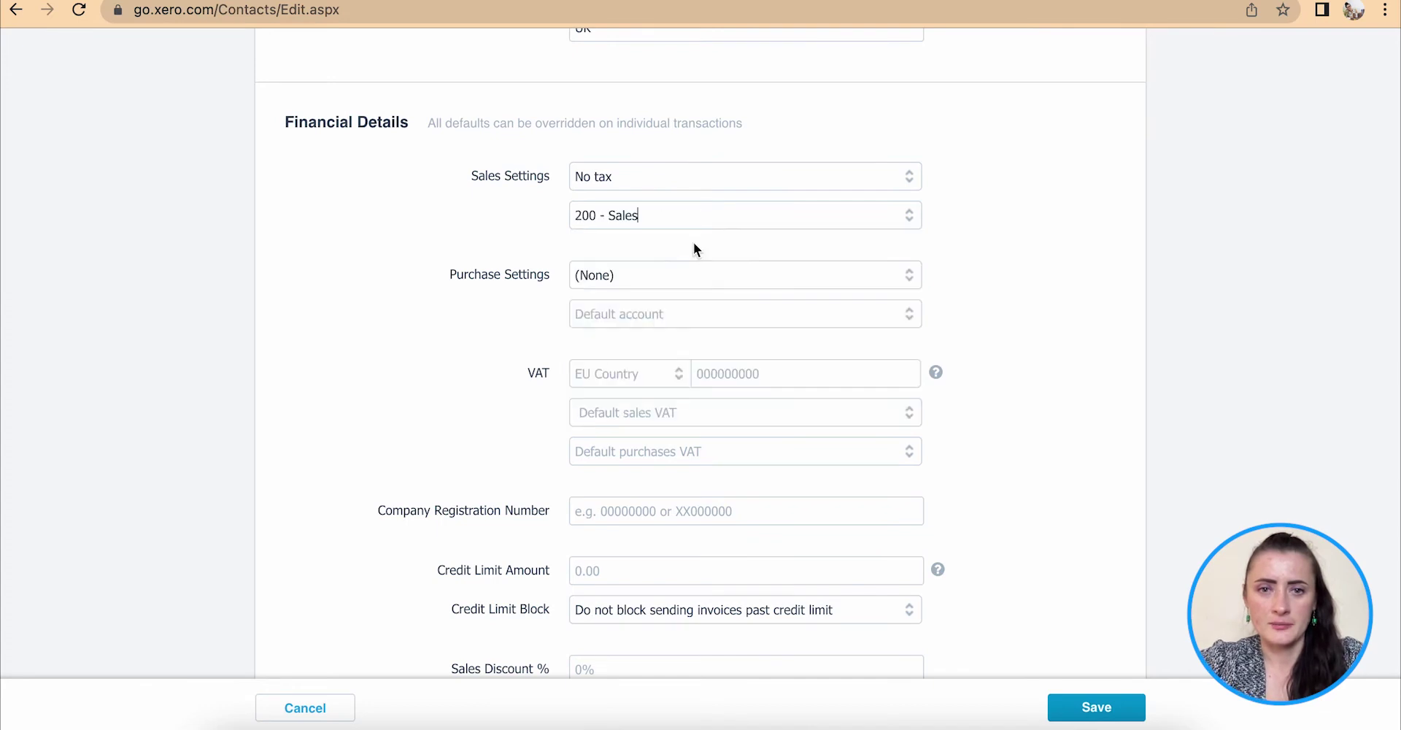
# Set default purchase tax to No tax and purchase account to 310 - Cost of Goods Sold.
pyautogui.click(653, 272)
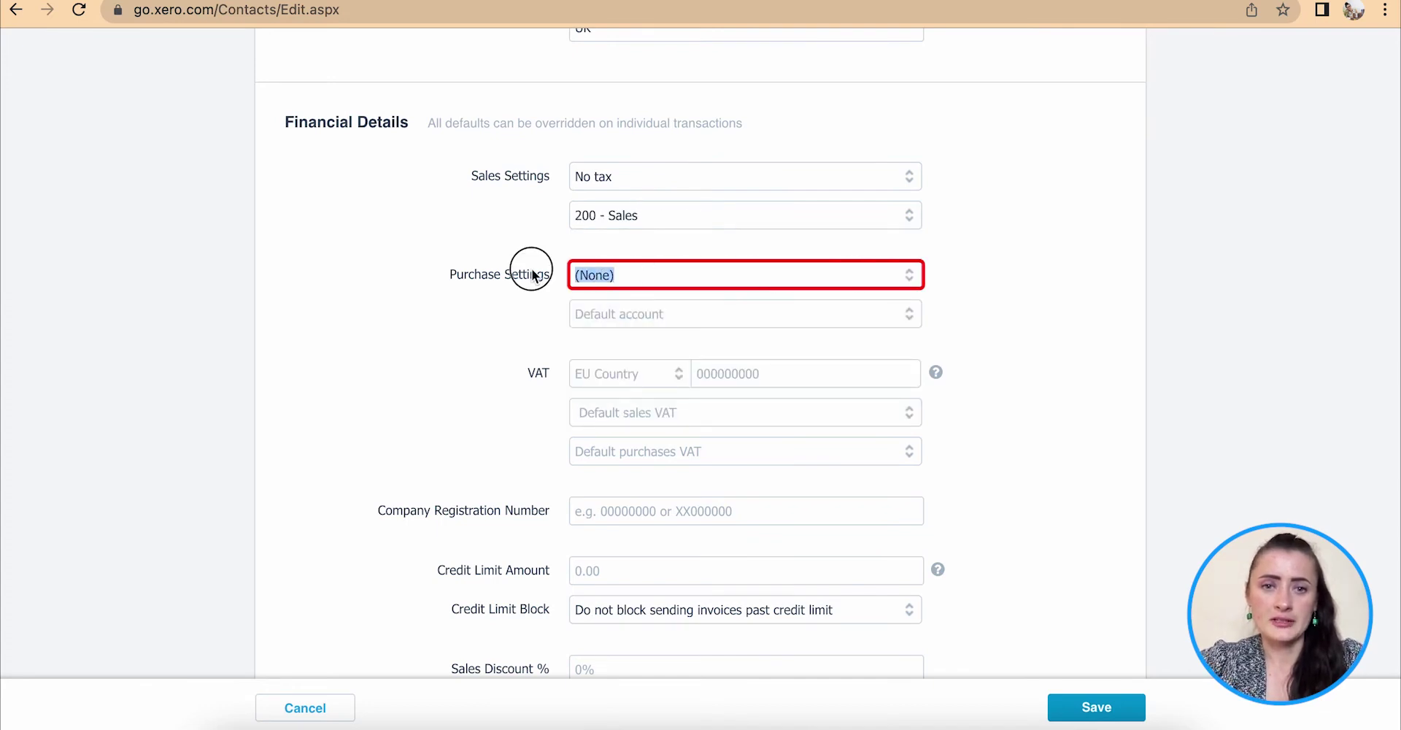
pyautogui.press('BackSpace')
pyautogui.click(626, 432)
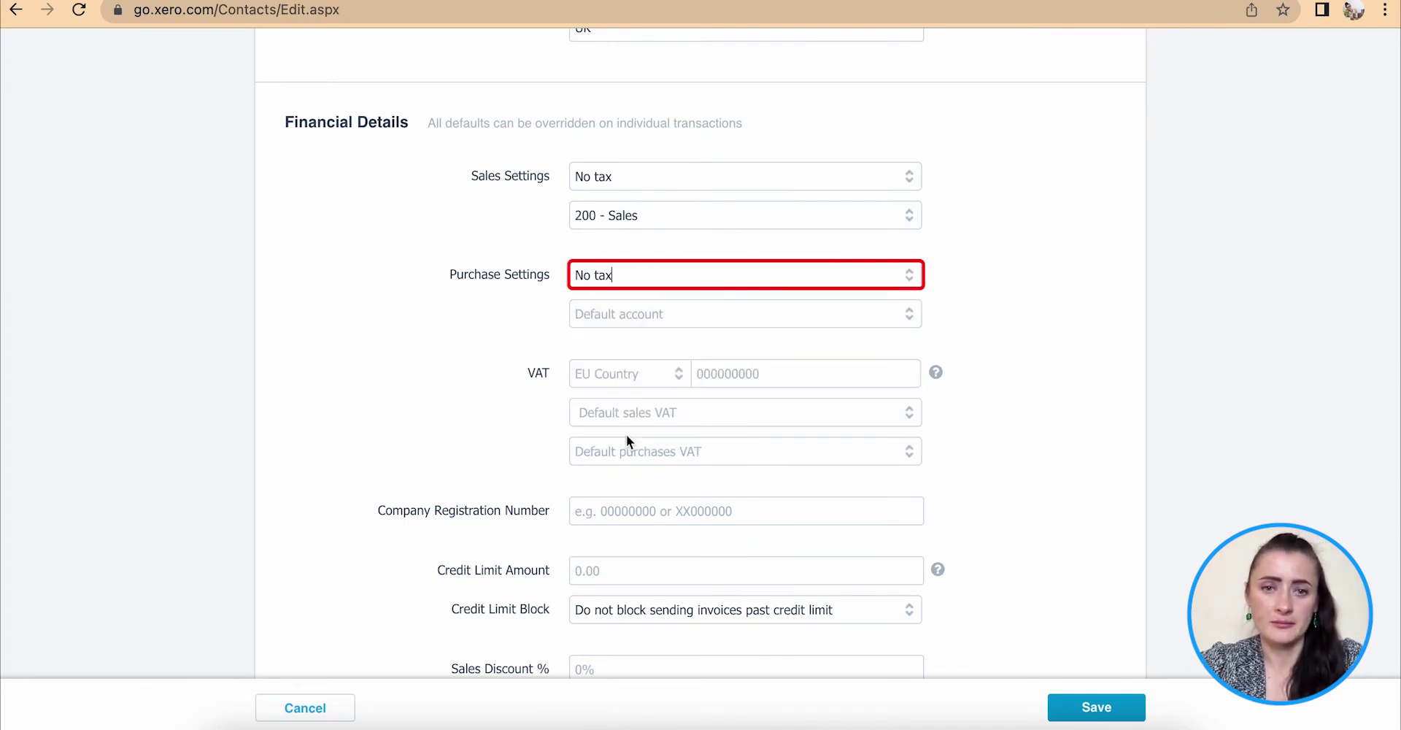
pyautogui.click(624, 314)
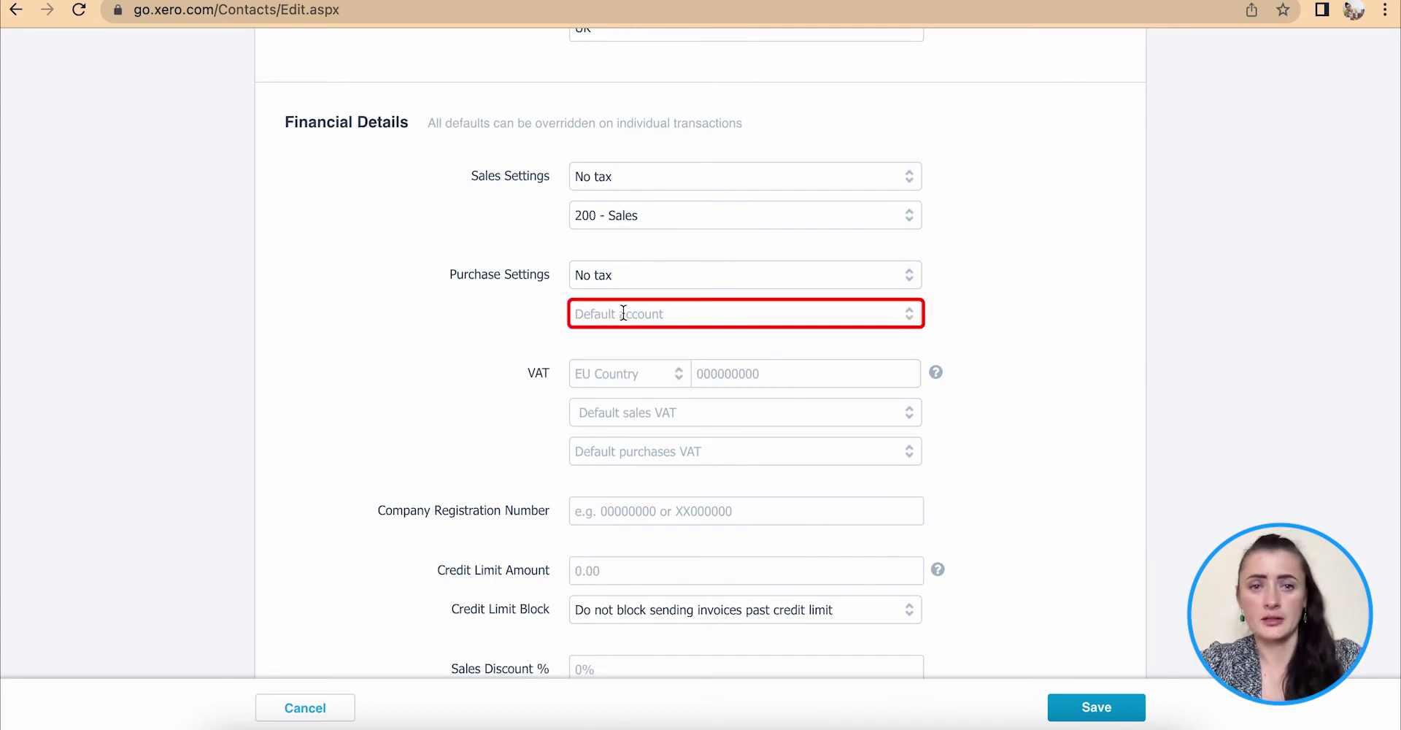
pyautogui.write('cos')
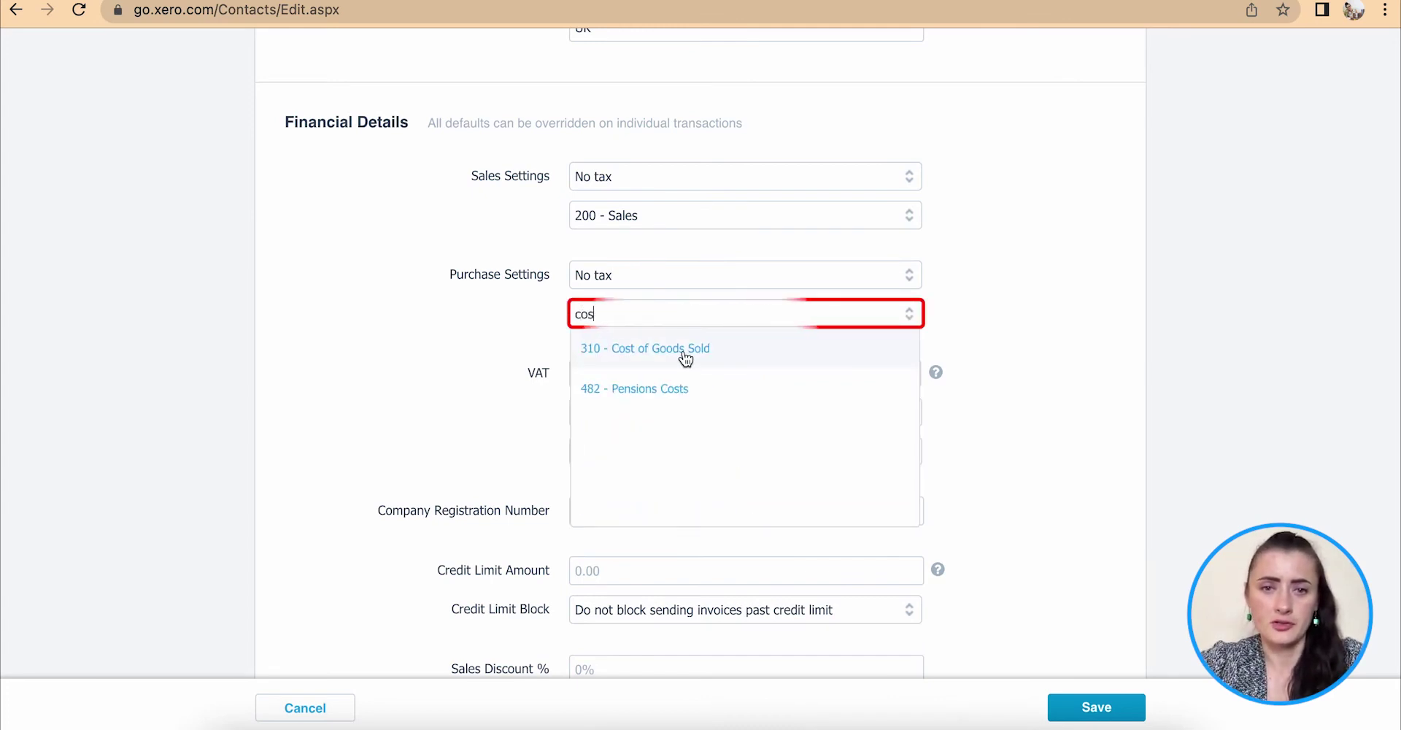
pyautogui.click(683, 350)
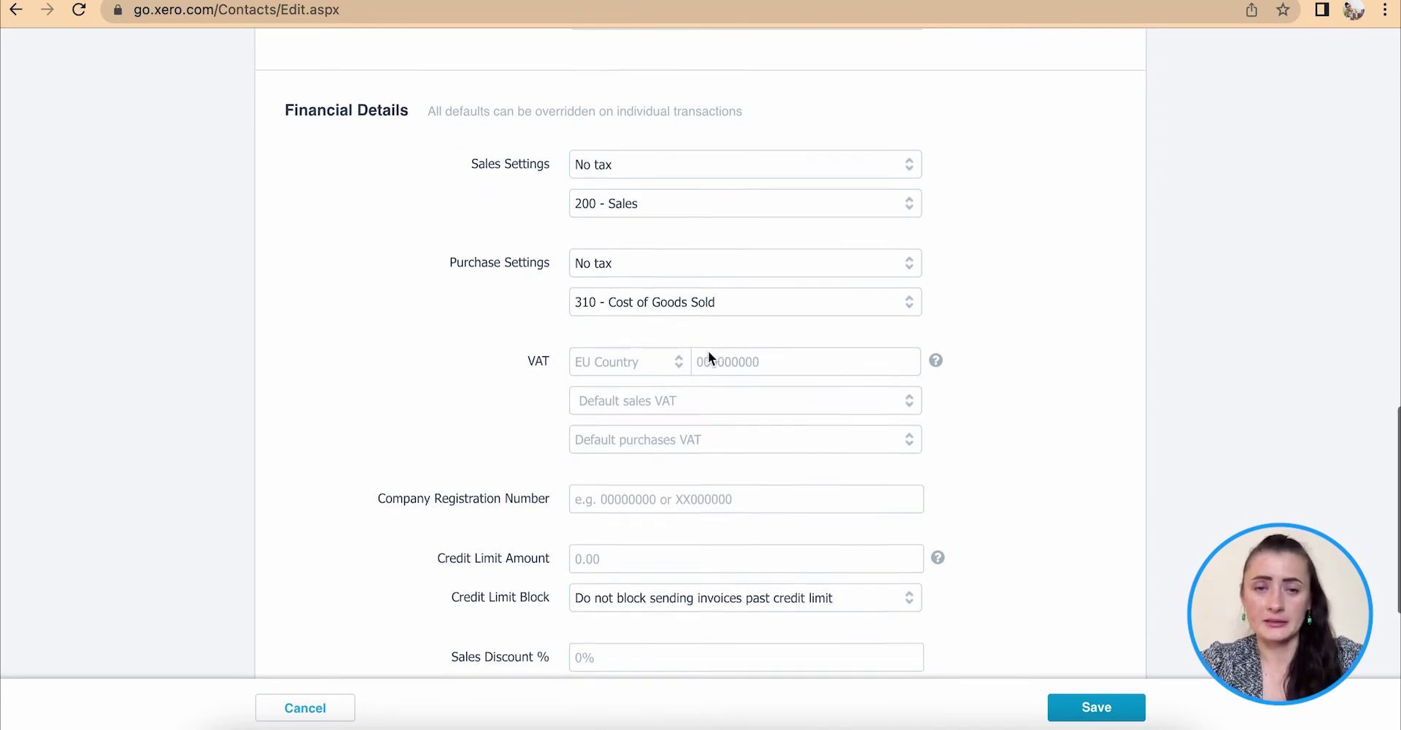
pyautogui.scroll(-1, 707, 356)
pyautogui.click(631, 175)
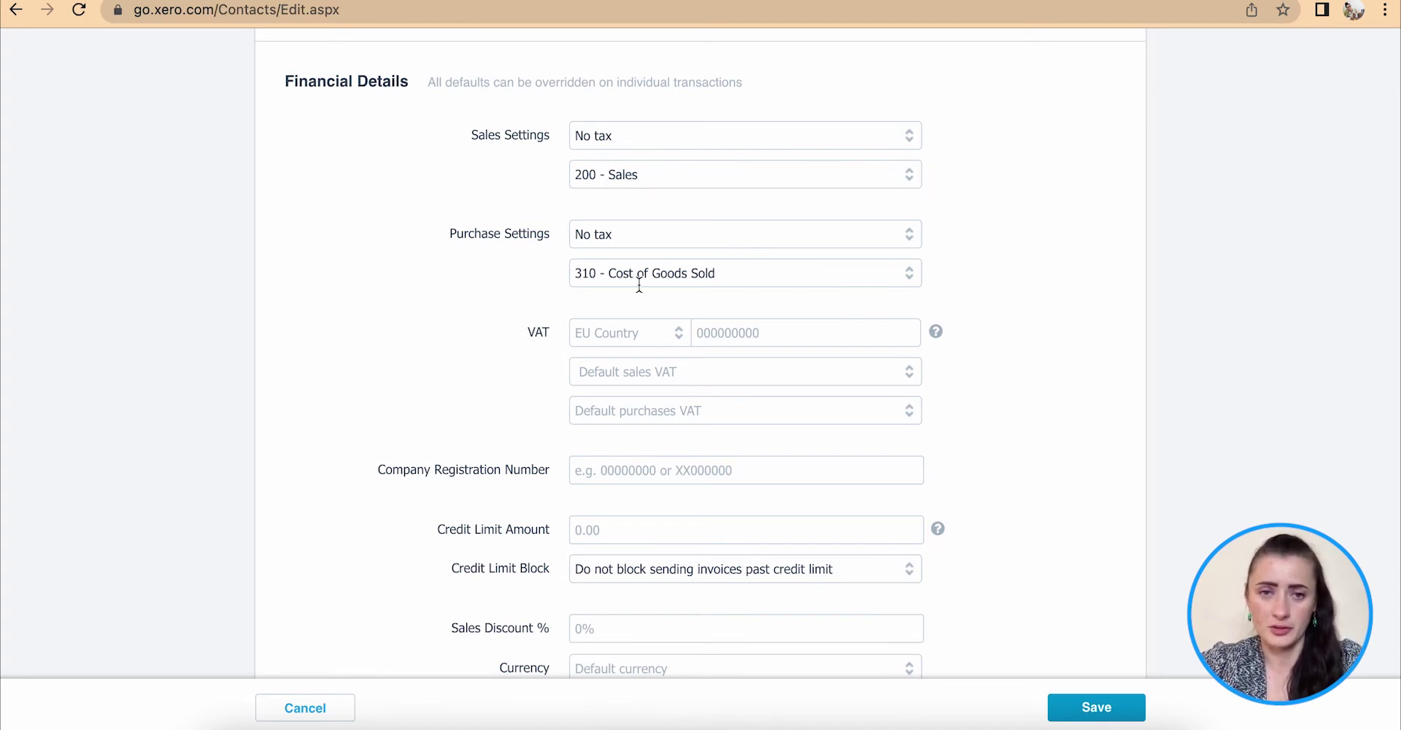
pyautogui.scroll(-3, 639, 285)
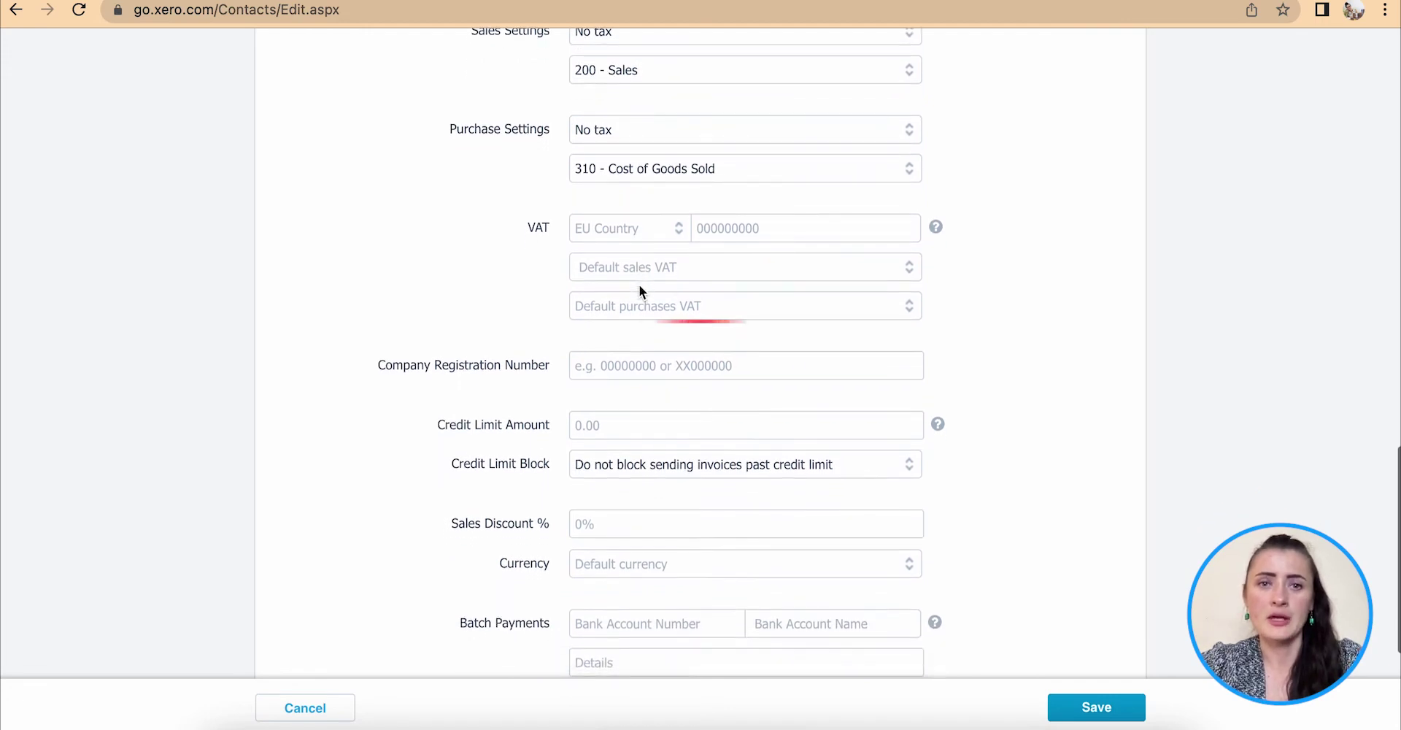
pyautogui.scroll(-2, 653, 312)
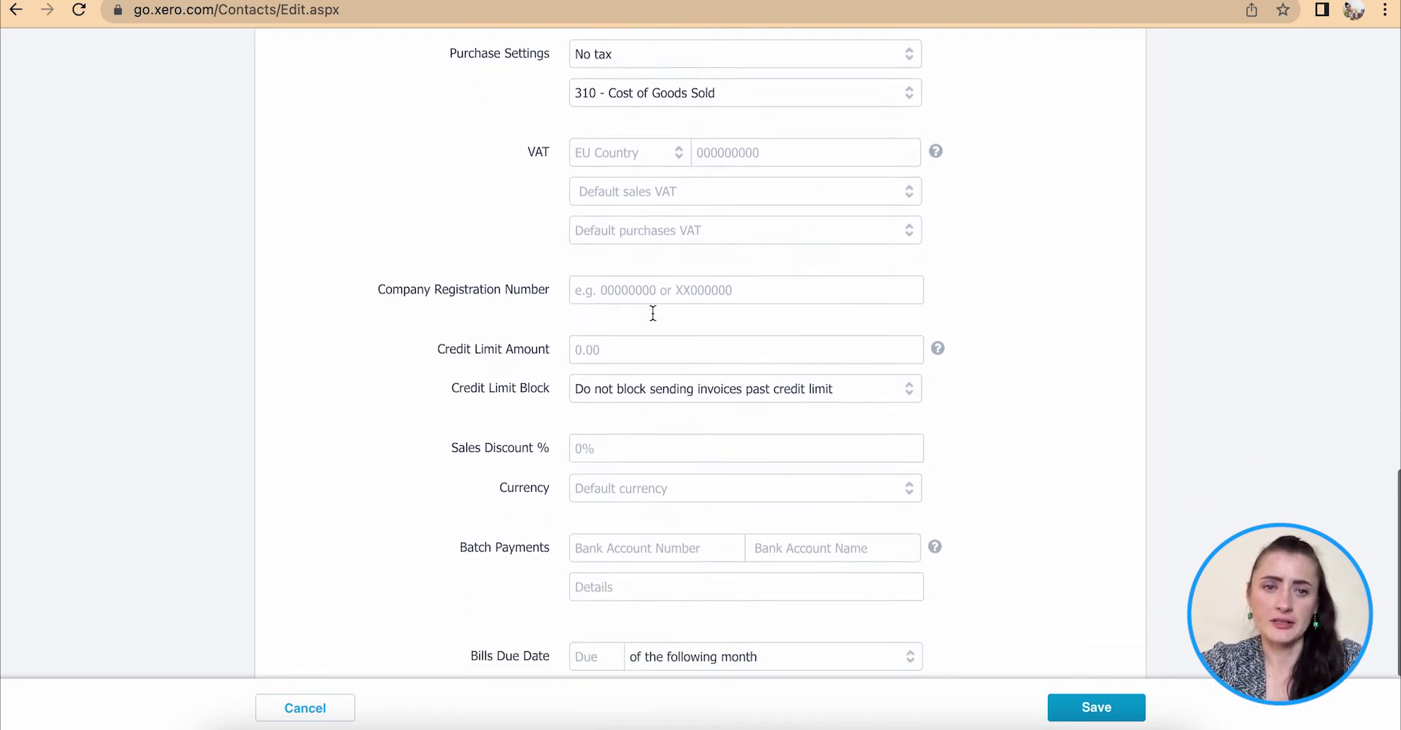
pyautogui.scroll(-3, 631, 271)
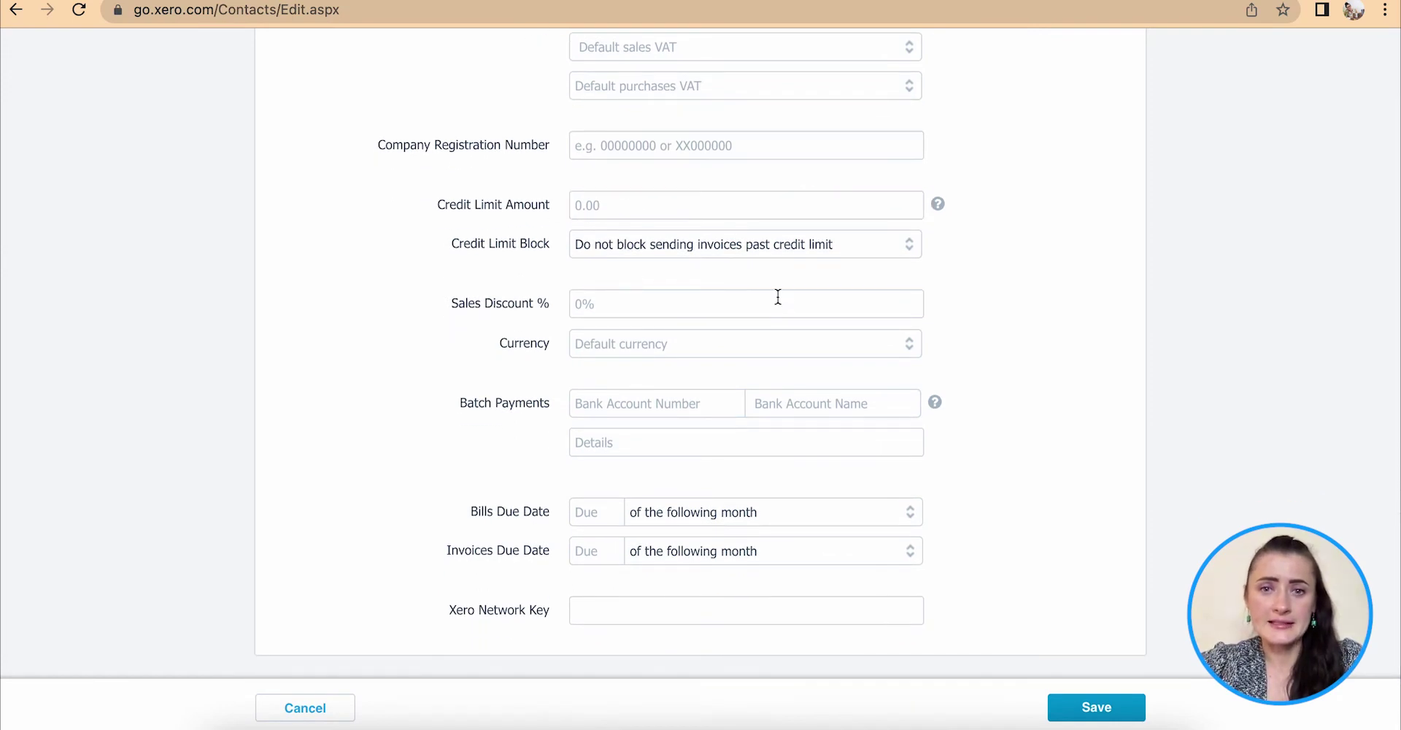
pyautogui.click(906, 249)
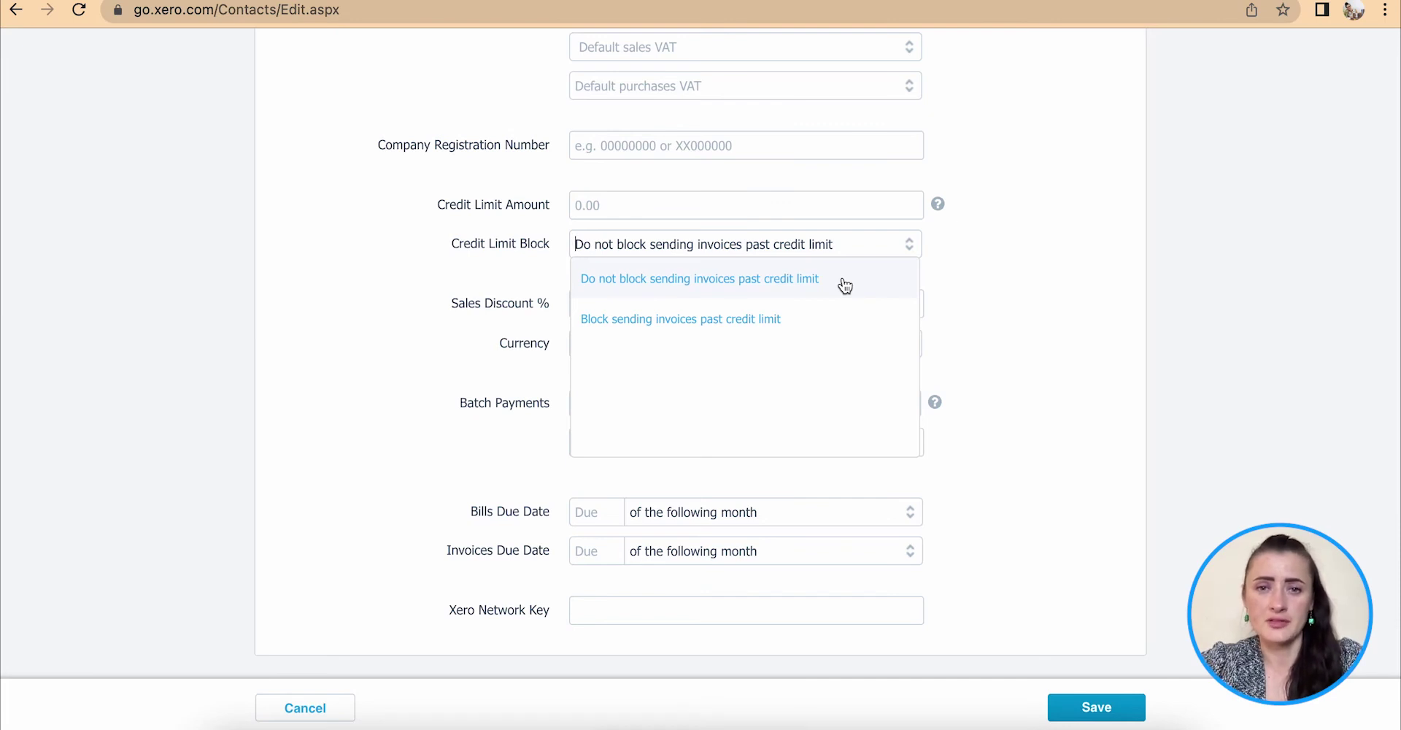
pyautogui.click(956, 278)
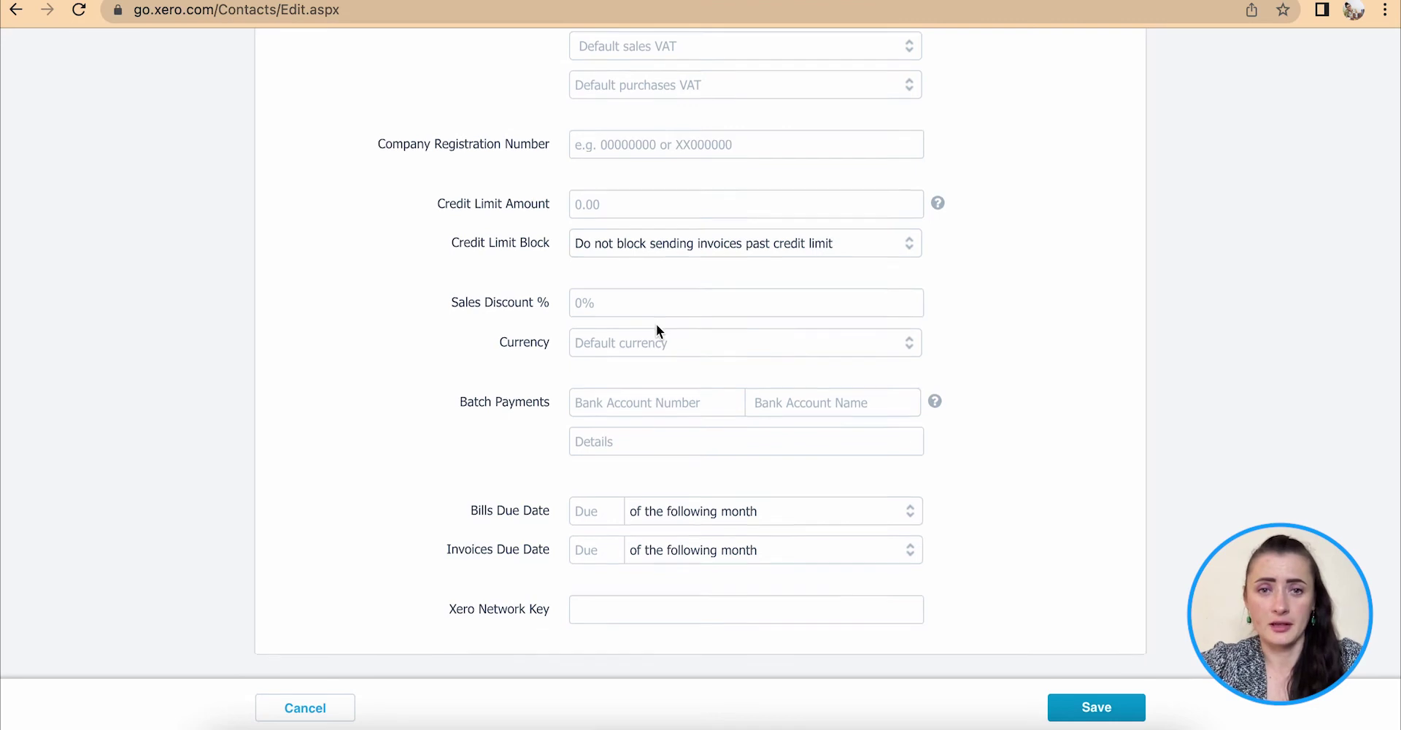
pyautogui.scroll(-2, 656, 323)
# Leave the currency unchanged and make bills due 14 days after the bill date.
pyautogui.click(636, 257)
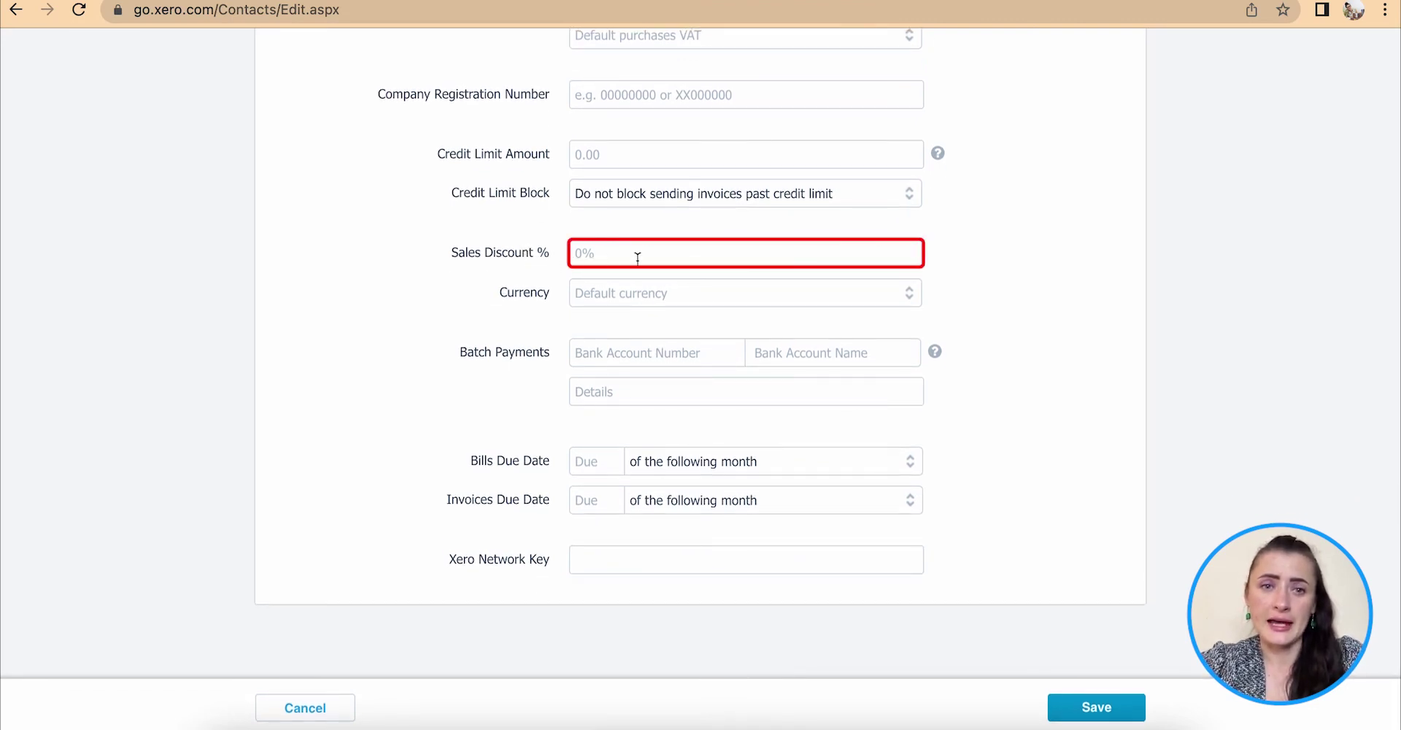
pyautogui.click(751, 292)
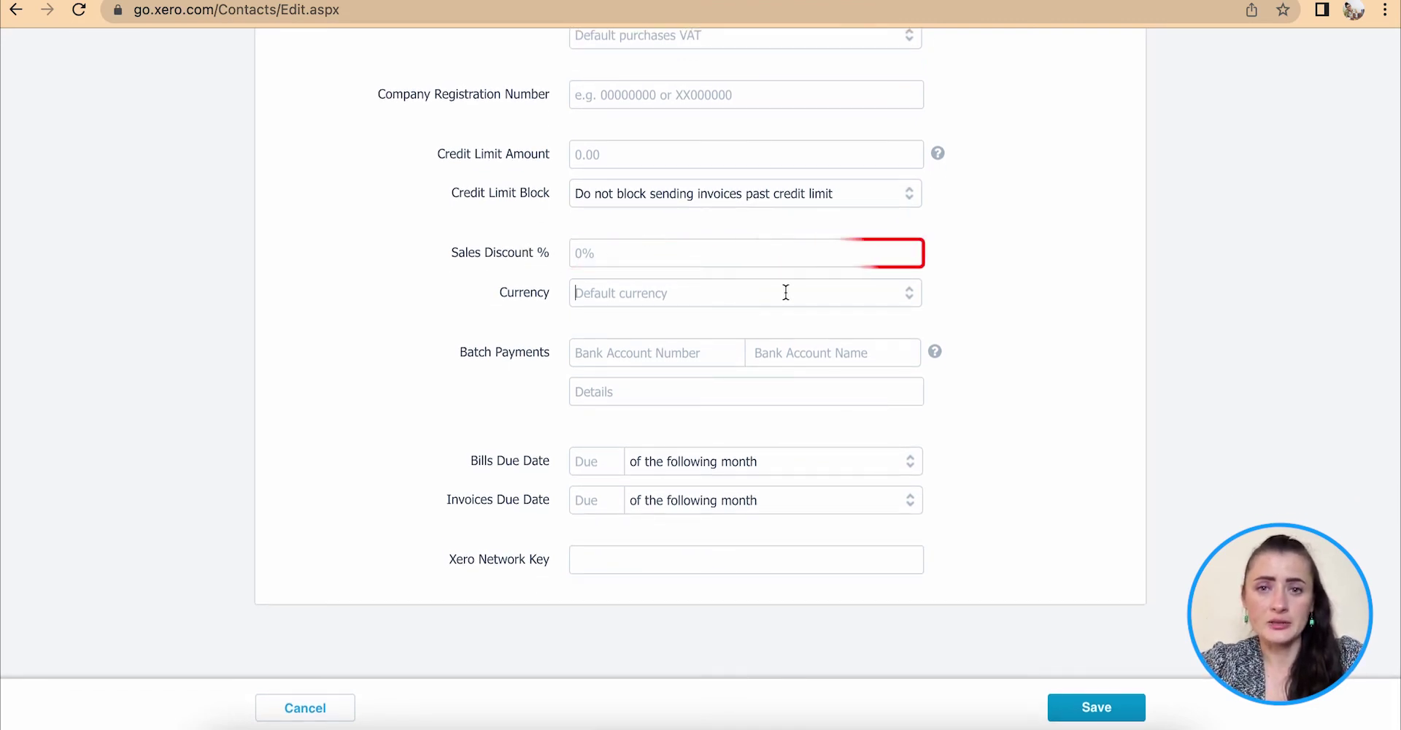
pyautogui.click(910, 298)
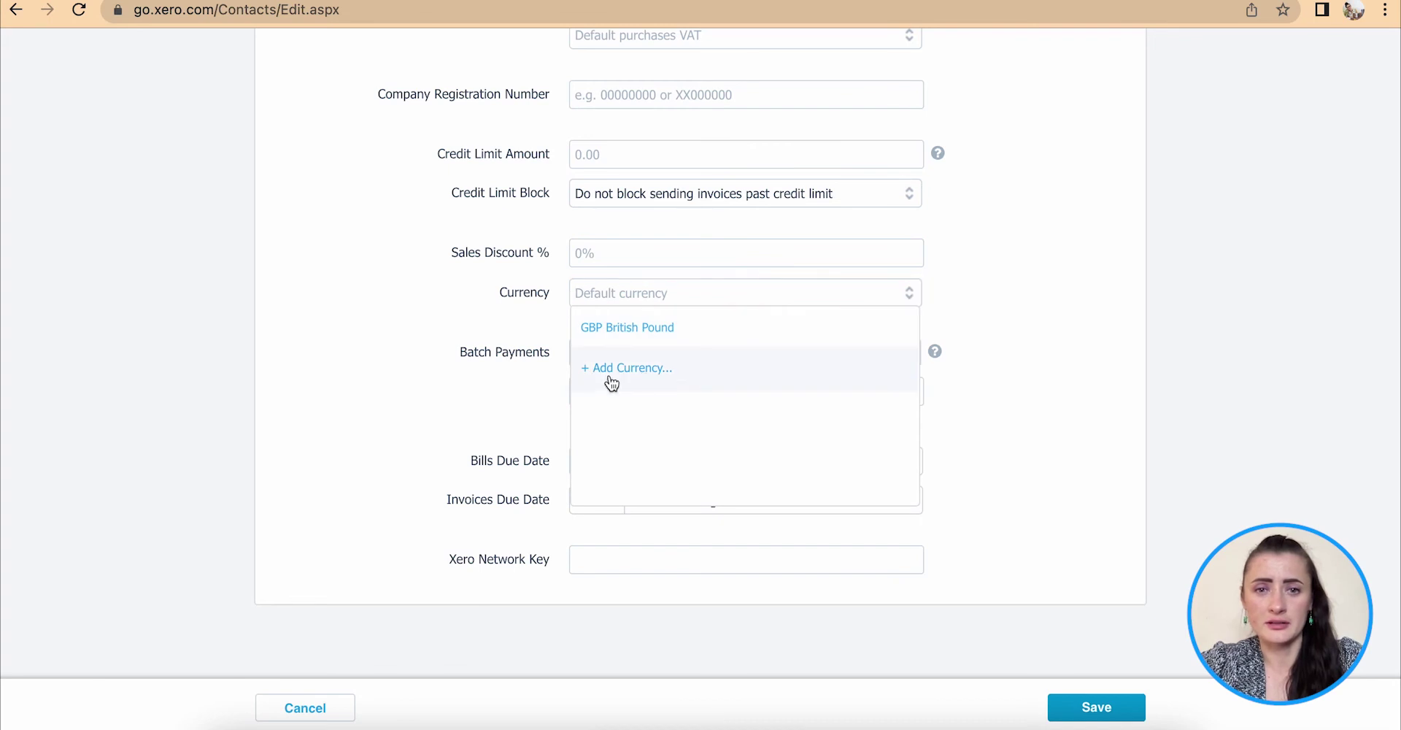
pyautogui.click(1019, 314)
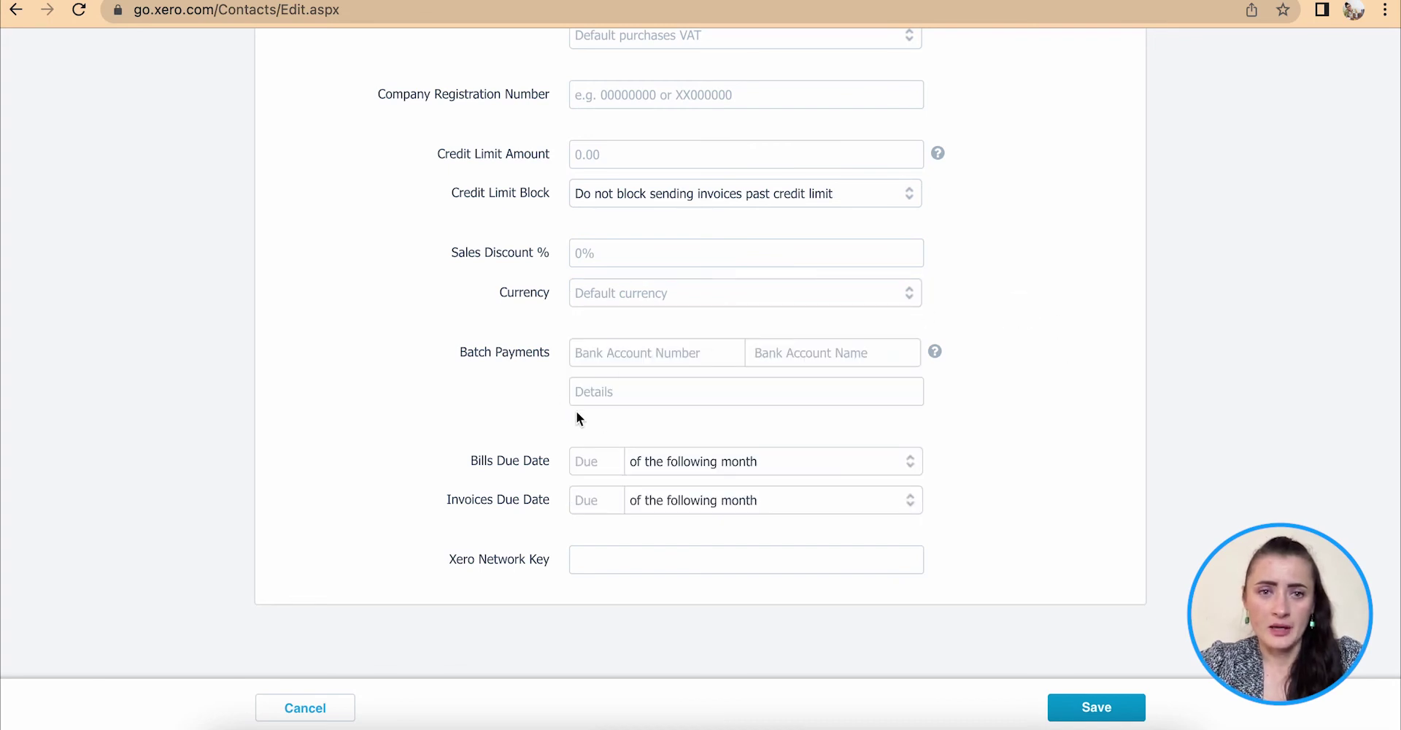
pyautogui.click(639, 392)
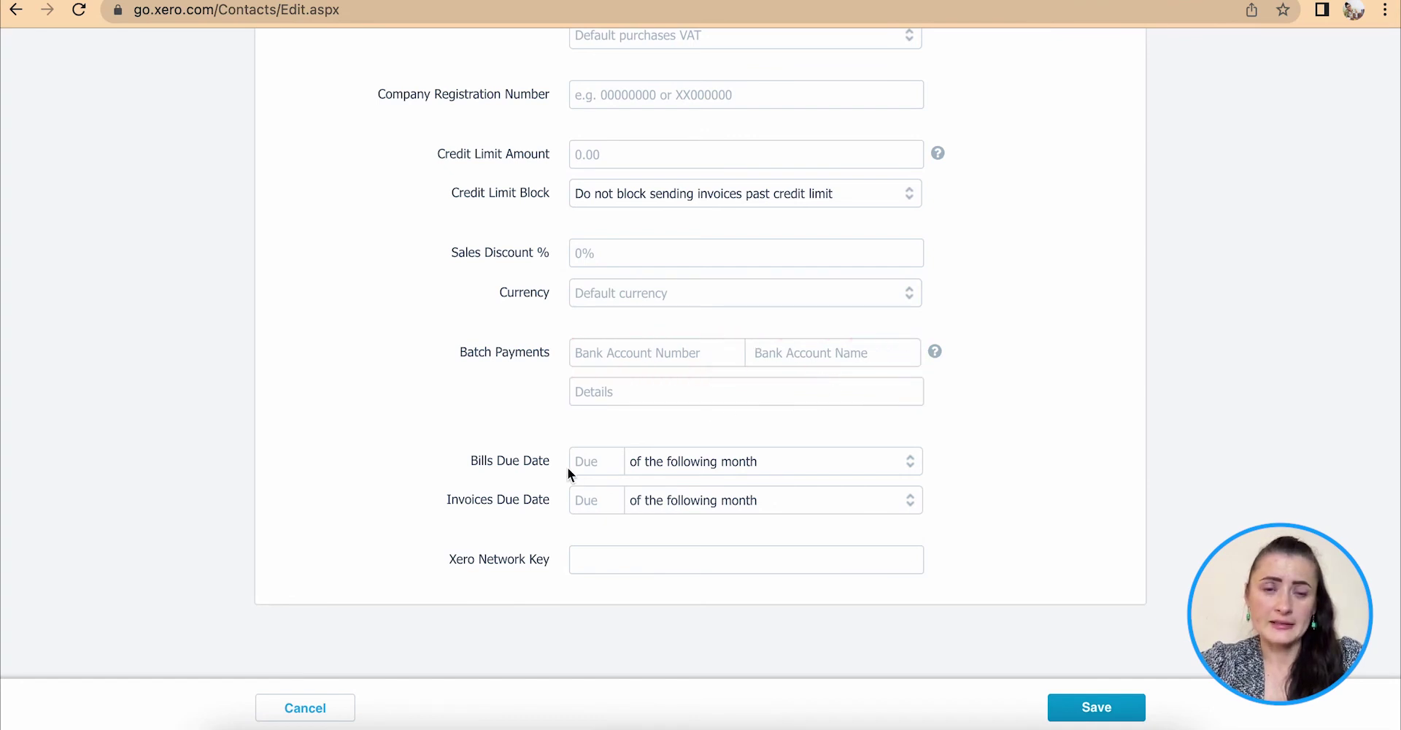
pyautogui.click(600, 460)
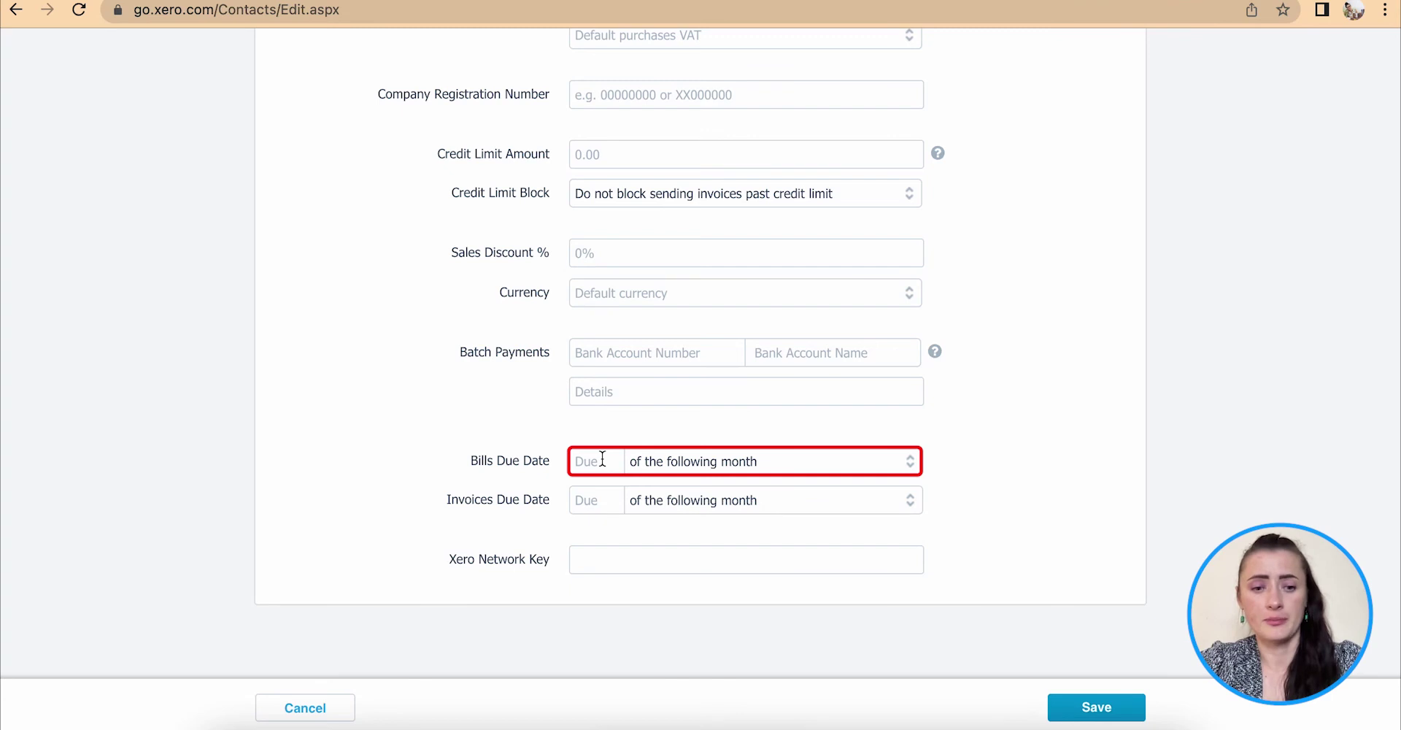
pyautogui.write('14')
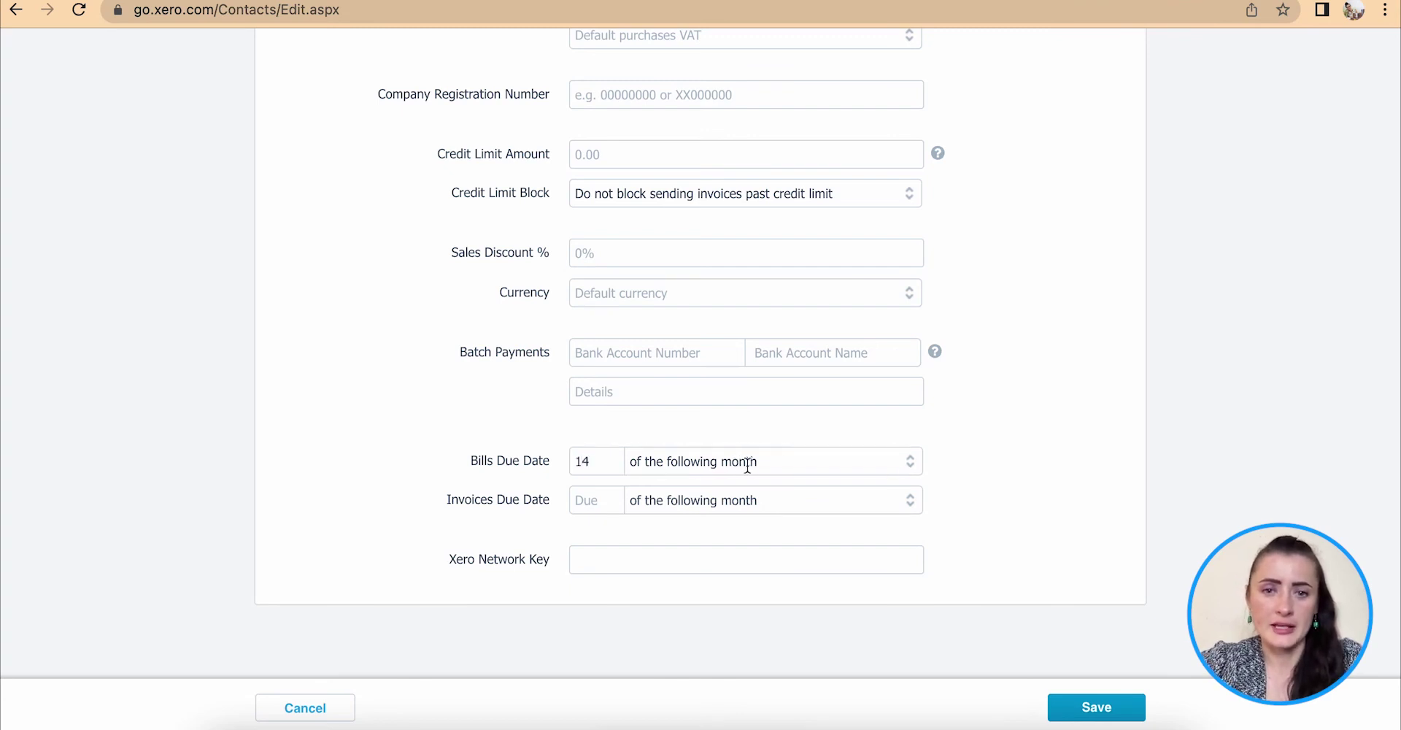
pyautogui.click(912, 467)
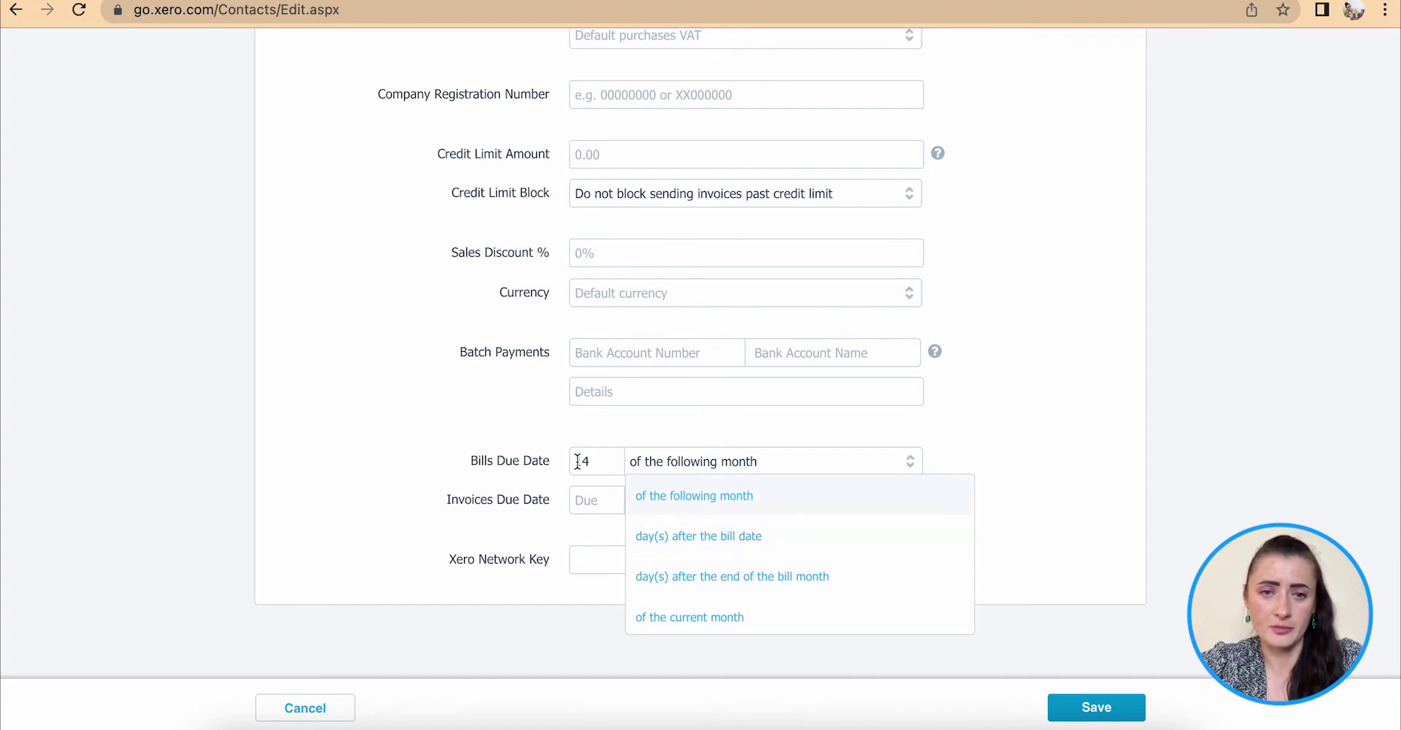
pyautogui.click(701, 548)
# Make invoices due 7 days after the invoice date.
pyautogui.click(602, 499)
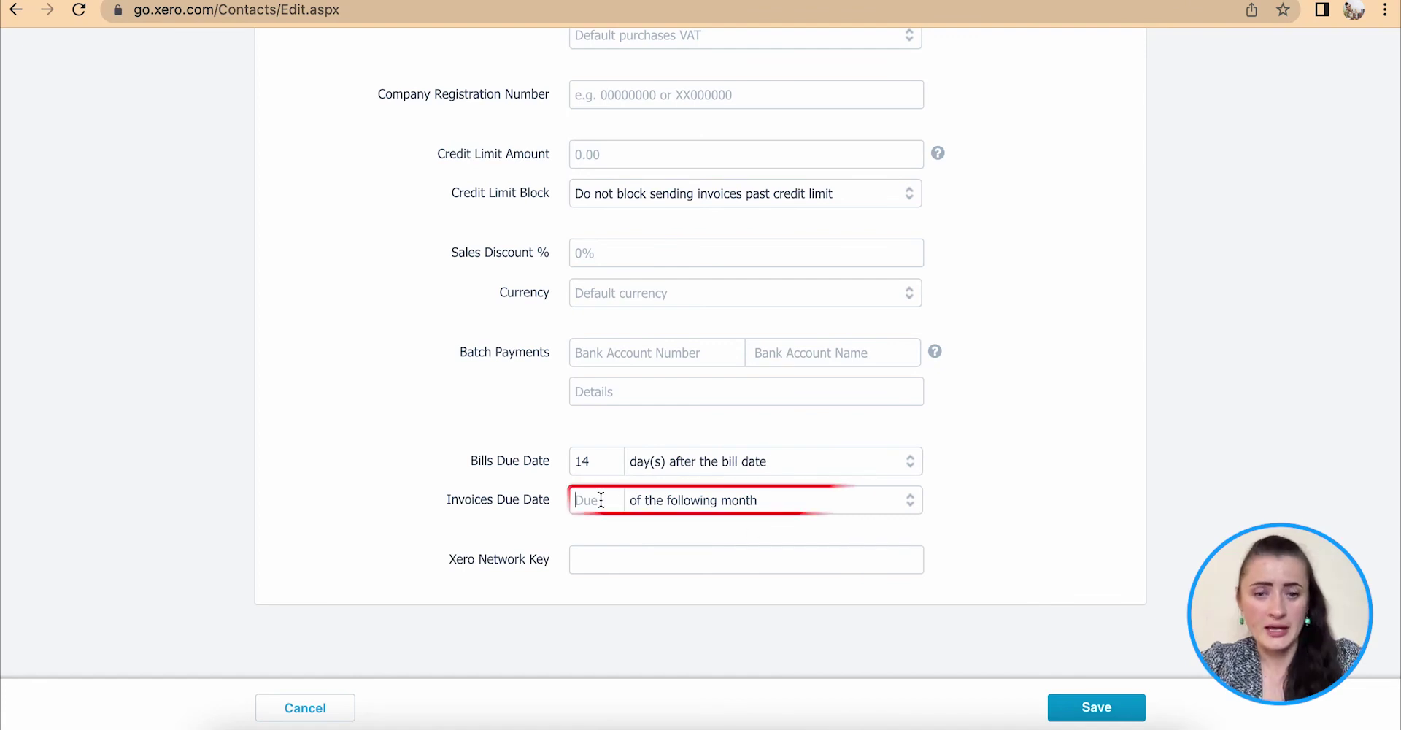
pyautogui.write('7')
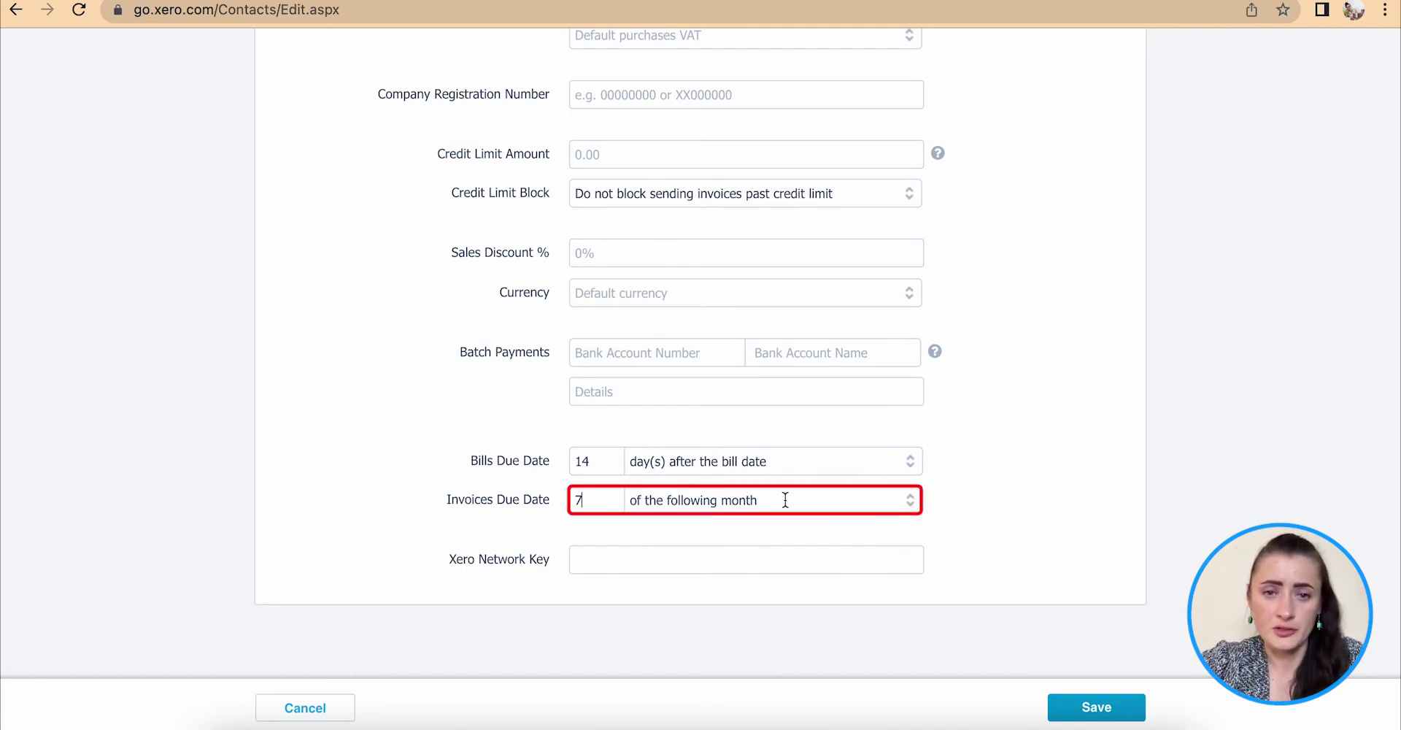
pyautogui.click(910, 500)
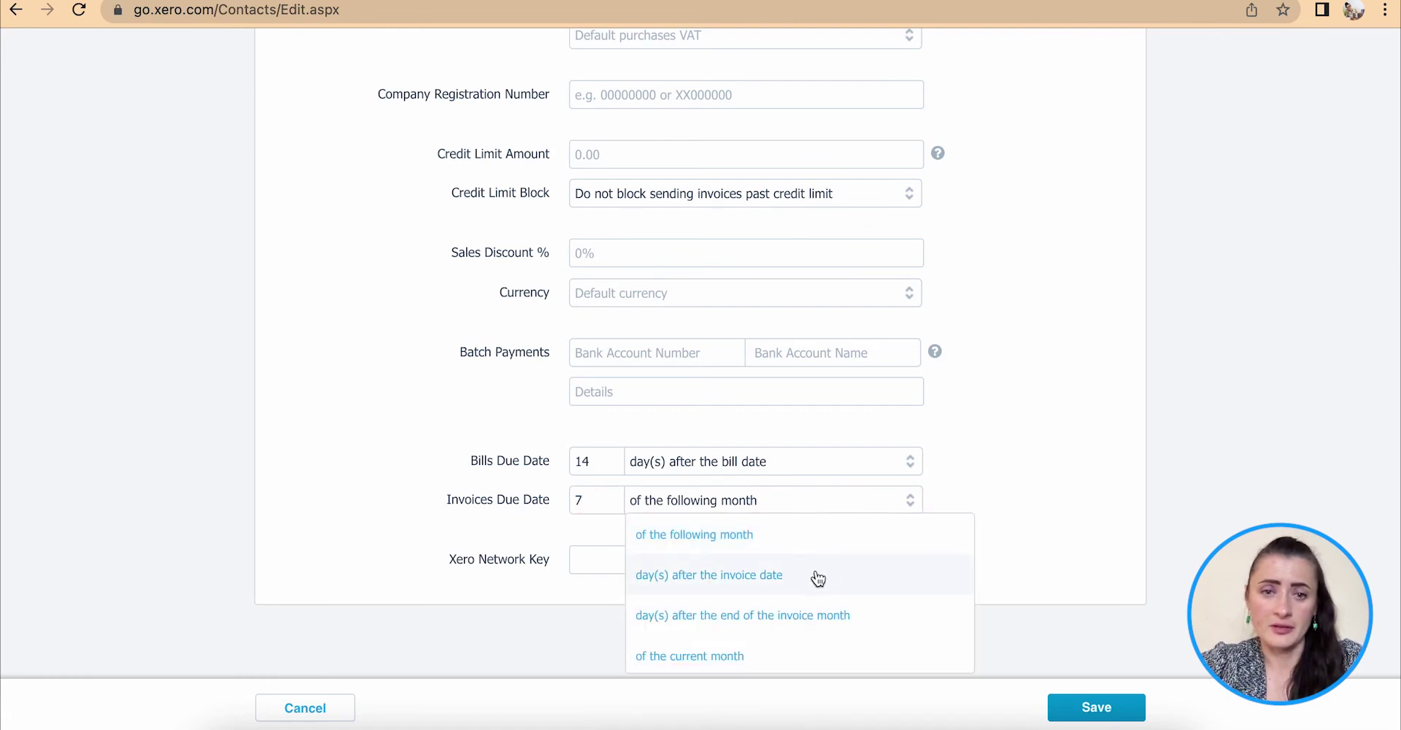
pyautogui.click(719, 578)
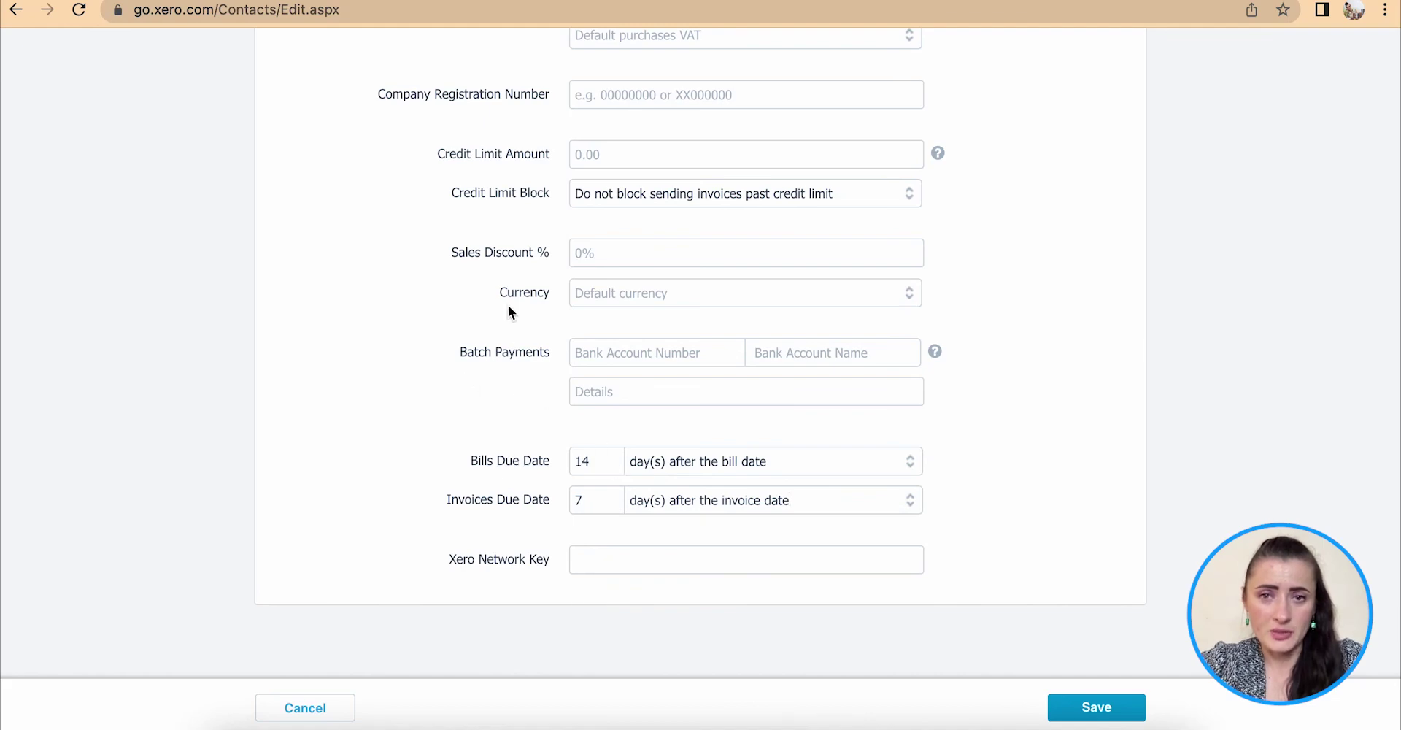
pyautogui.scroll(20, 918, 430)
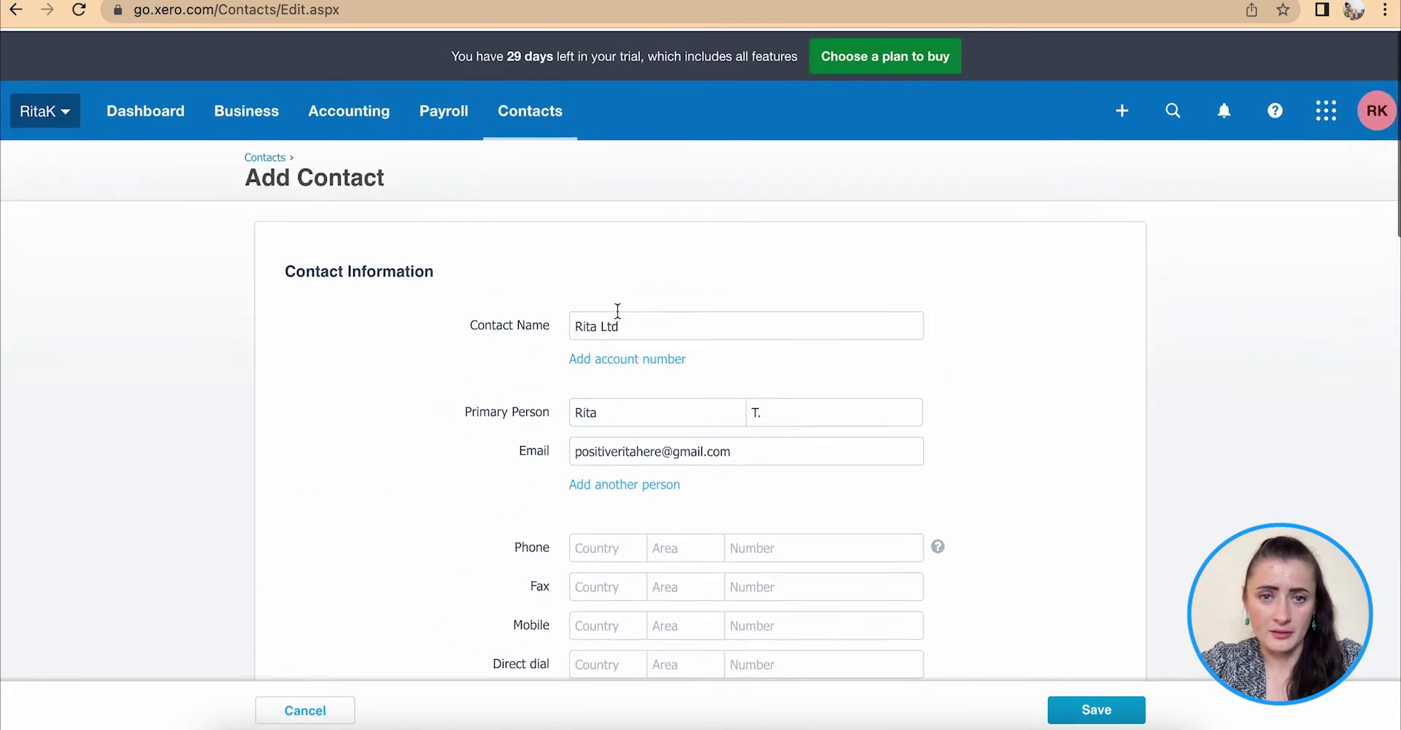
# Review the completed form and save the Rita Ltd contact.
pyautogui.scroll(-20, 755, 334)
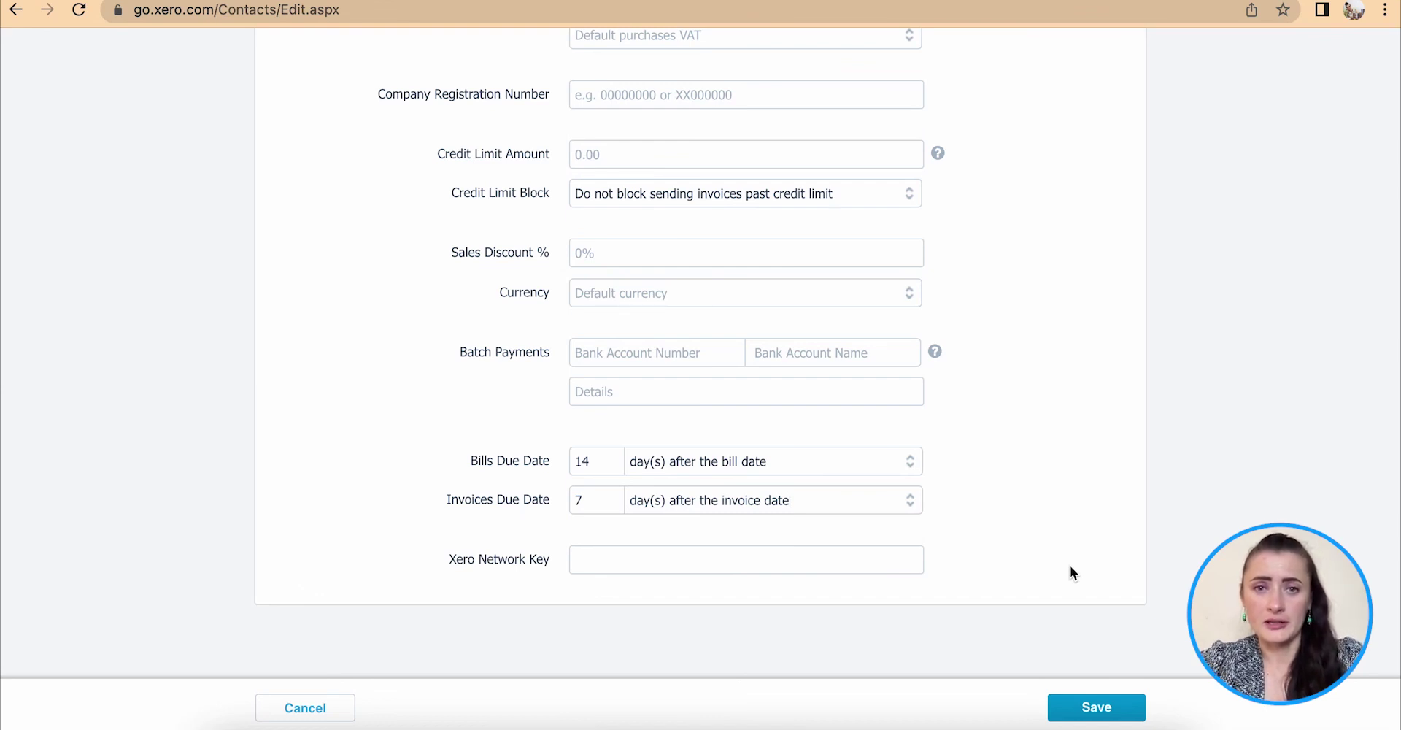
pyautogui.click(1107, 709)
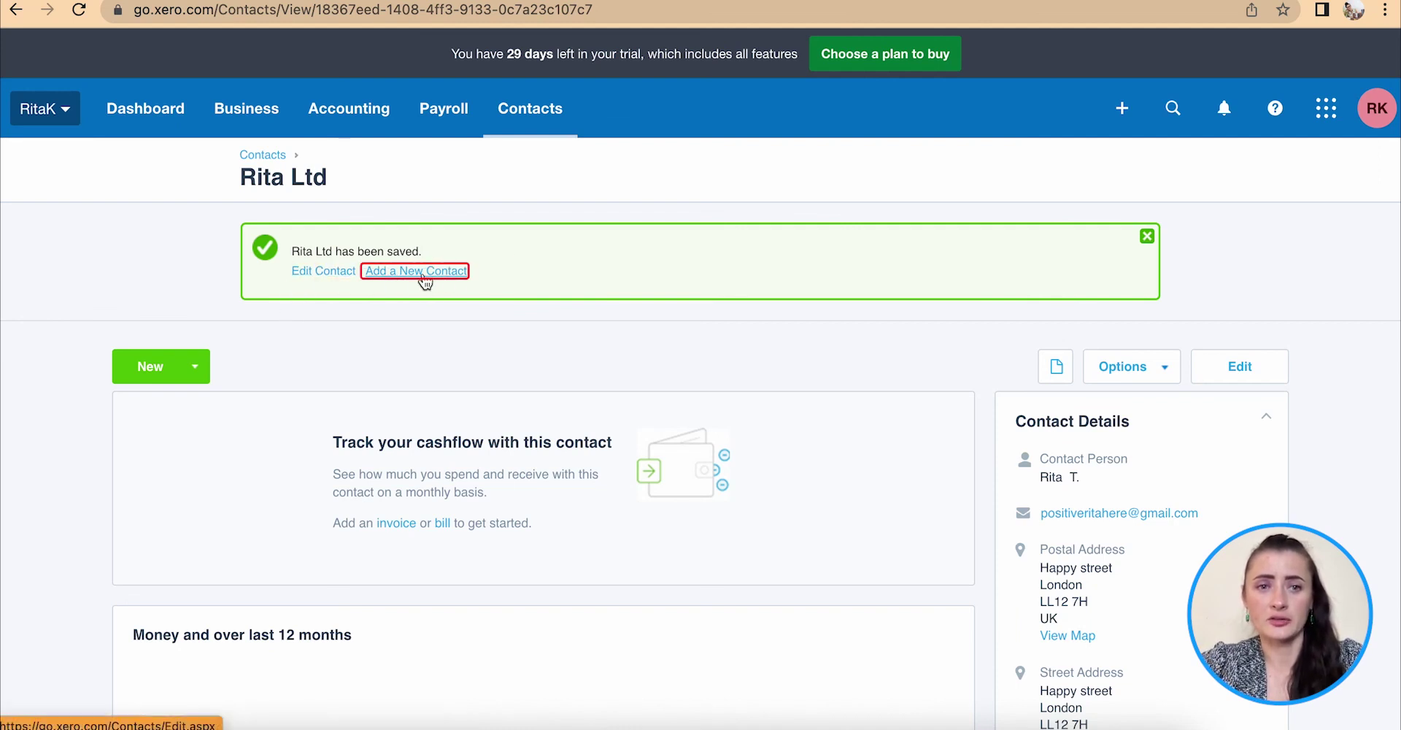
# Review the Rita Ltd contact page, checking its Options and Files menus without changes.
pyautogui.scroll(-3, 896, 387)
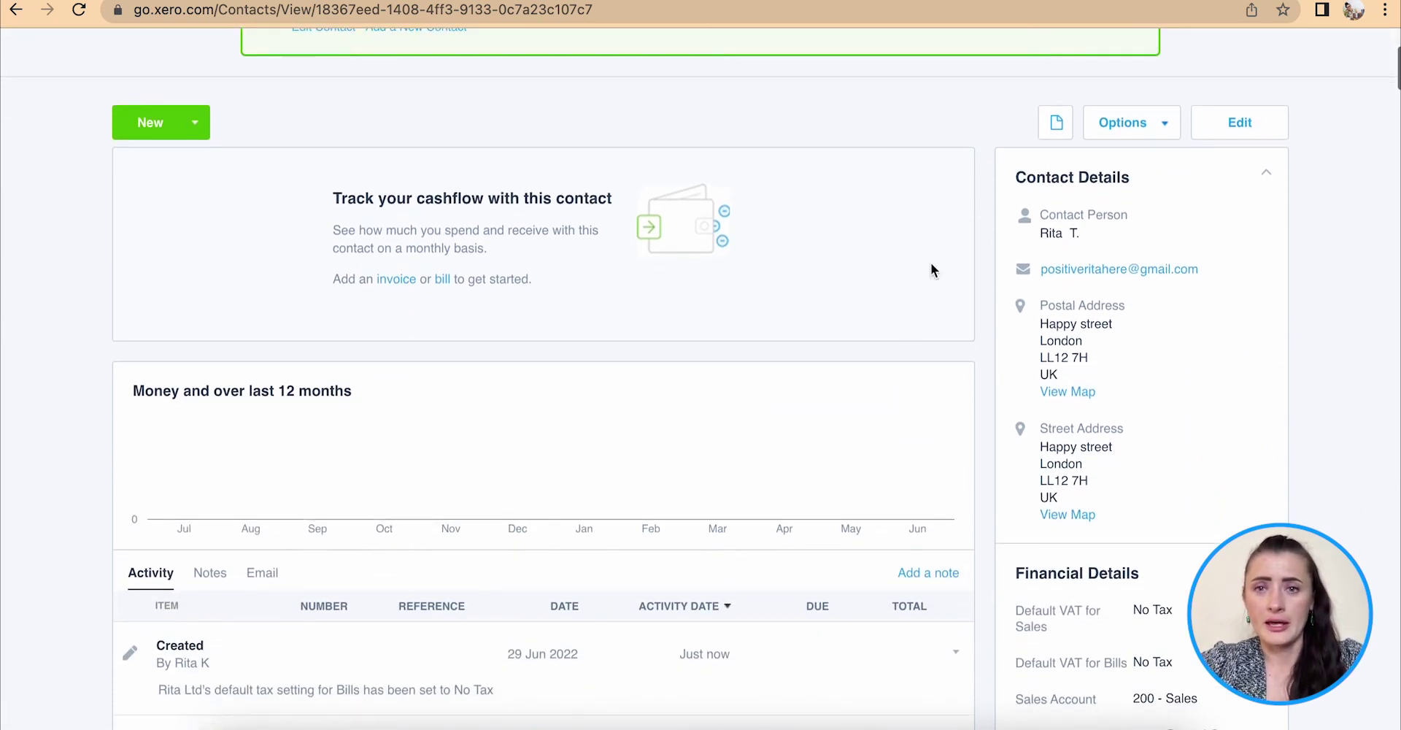
pyautogui.click(1157, 132)
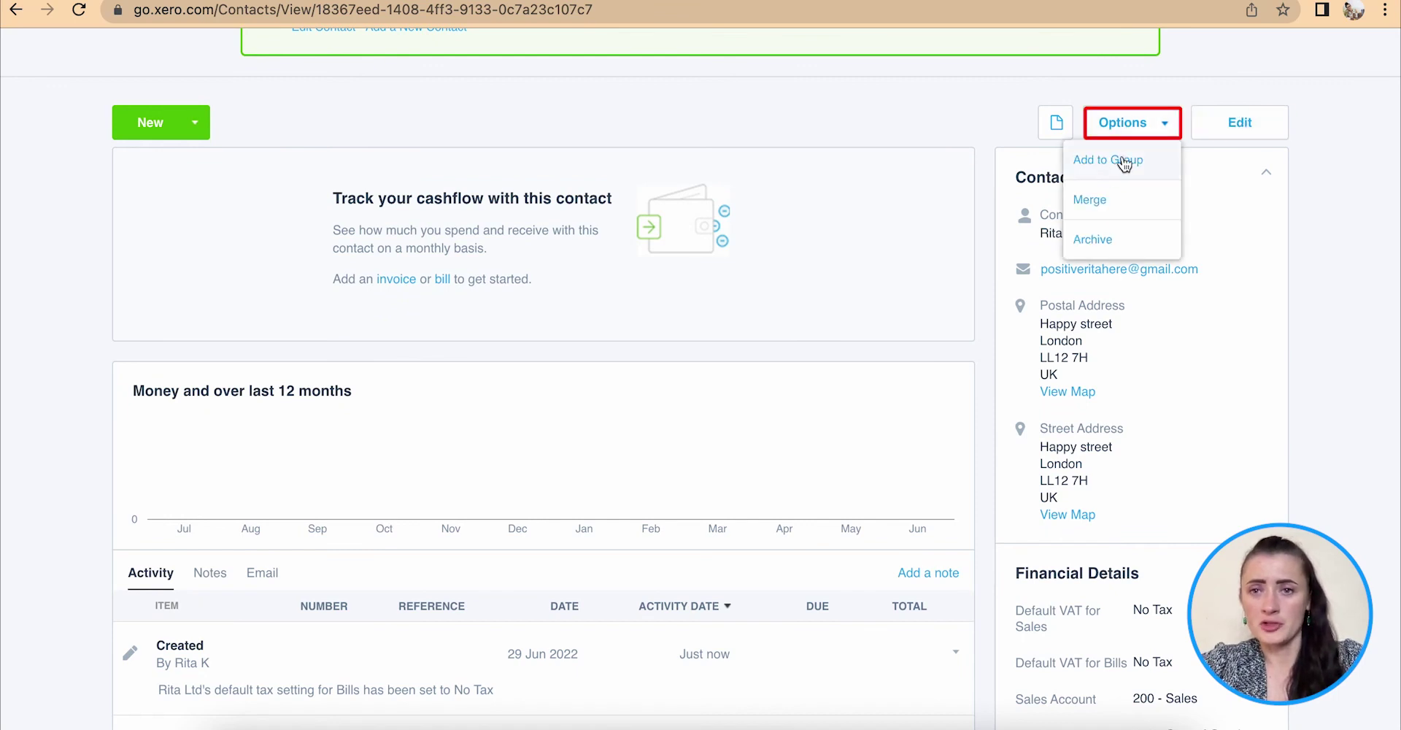
pyautogui.click(944, 130)
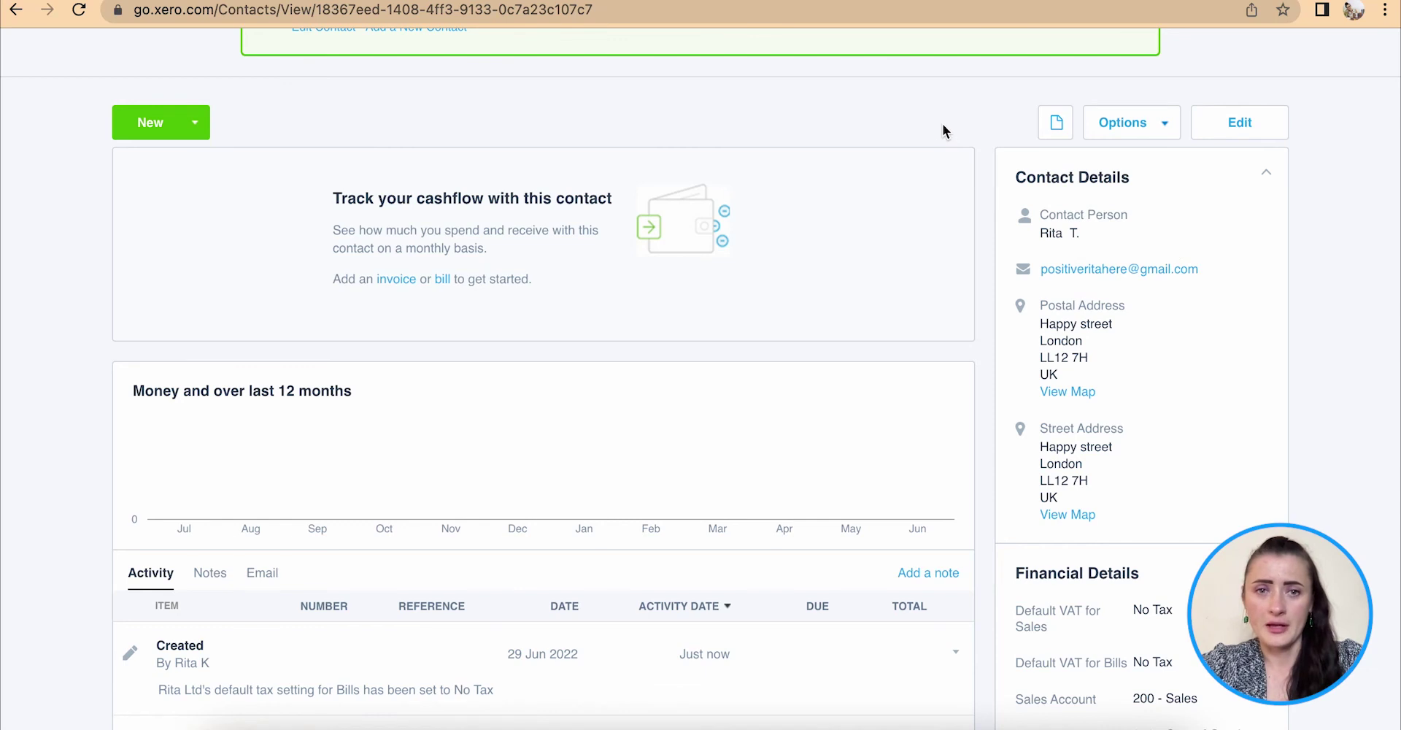
pyautogui.click(1060, 130)
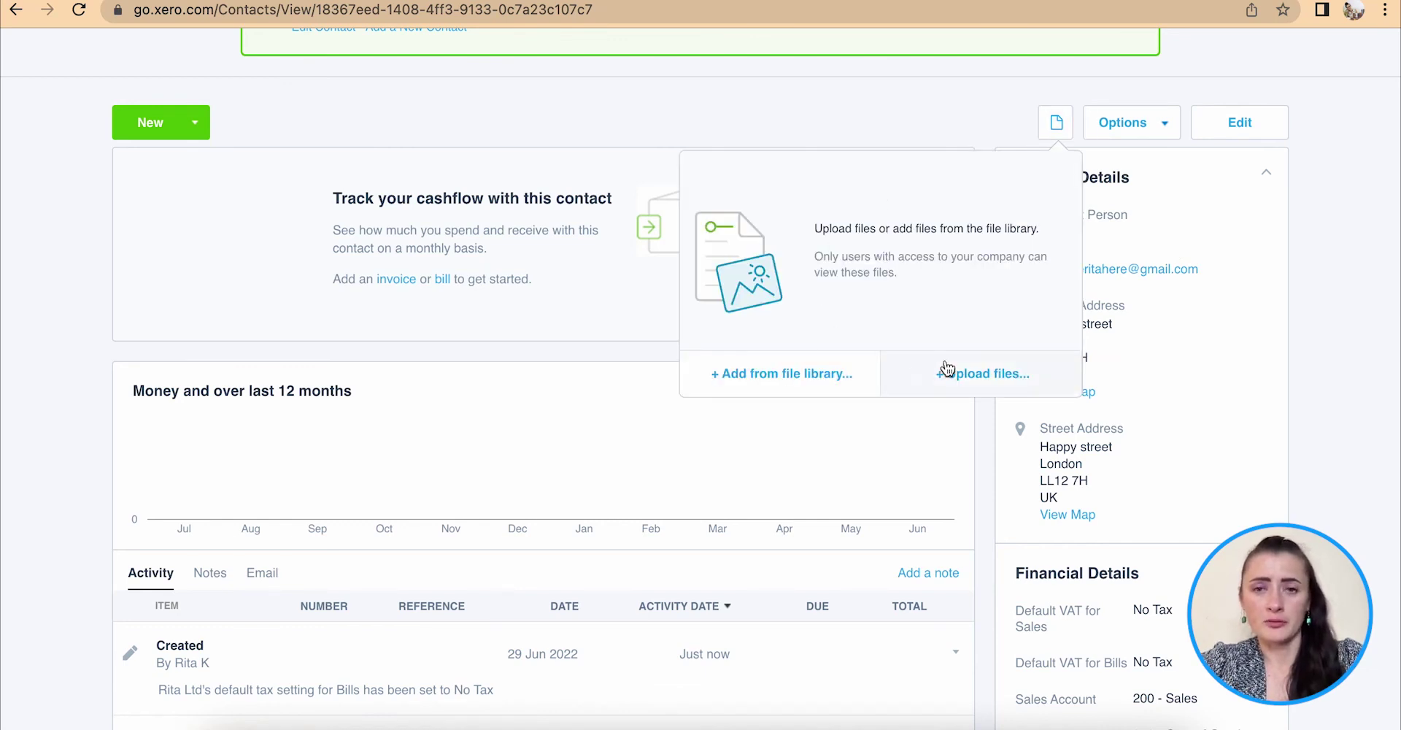
pyautogui.click(967, 114)
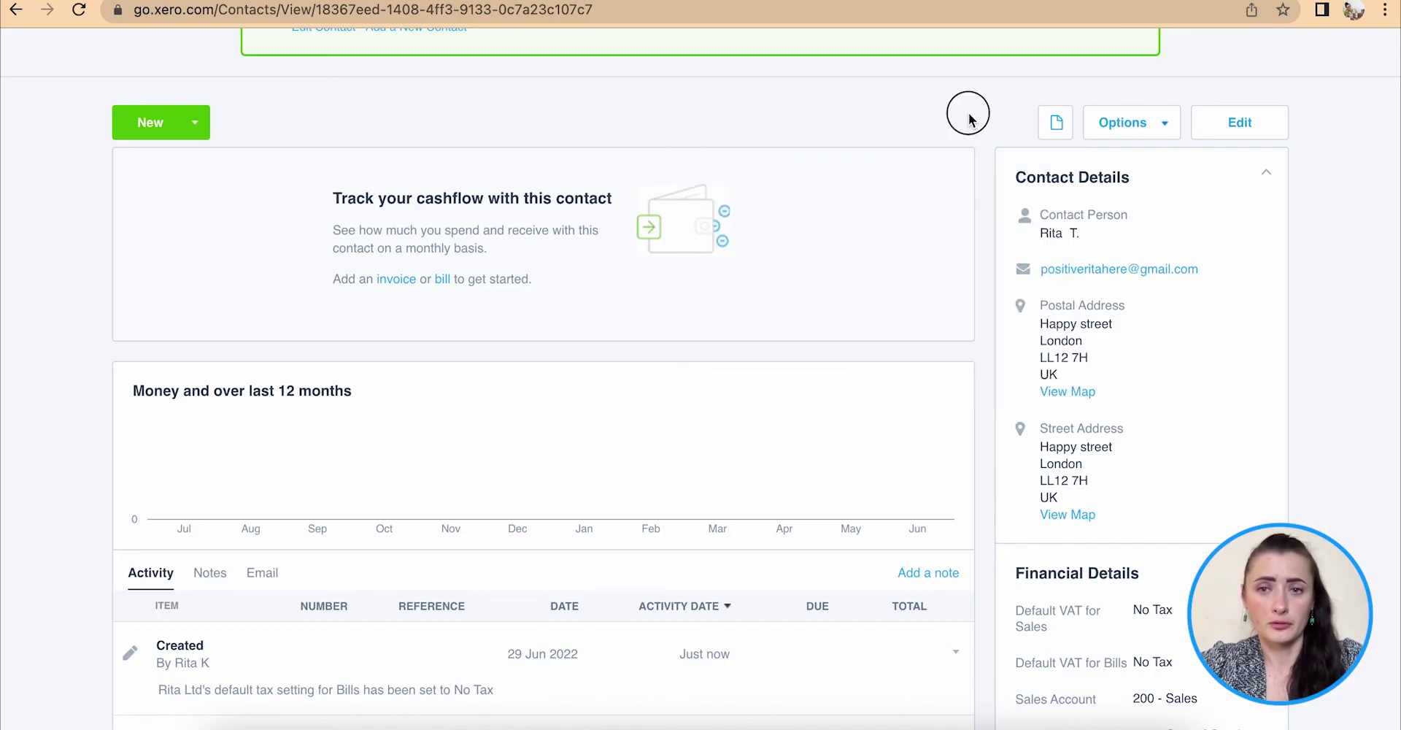